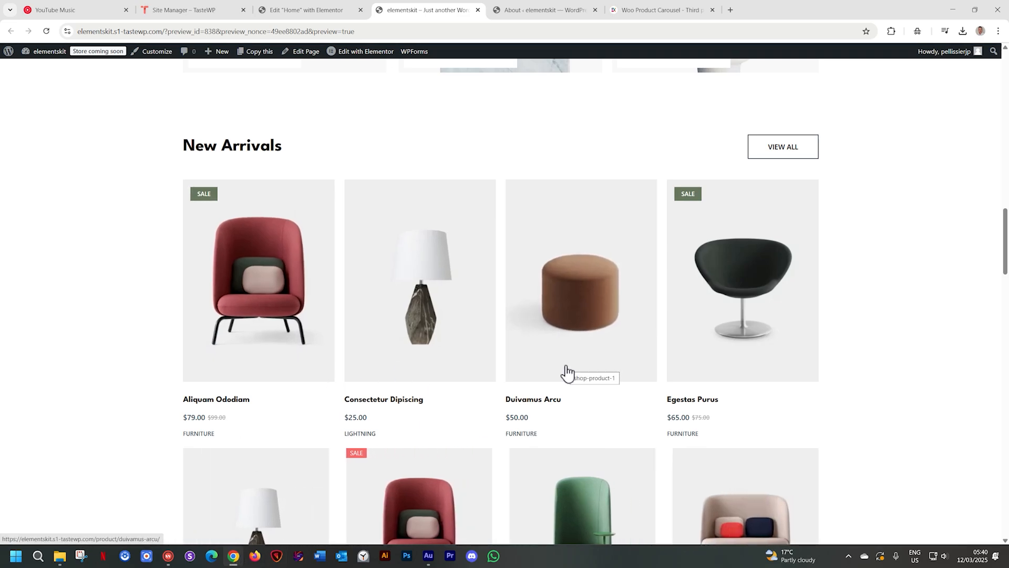
- Examine the Woo Product Carousel demo page, paging through the products in carousel styles One and Two
scroll(566, 366, "down", 5)
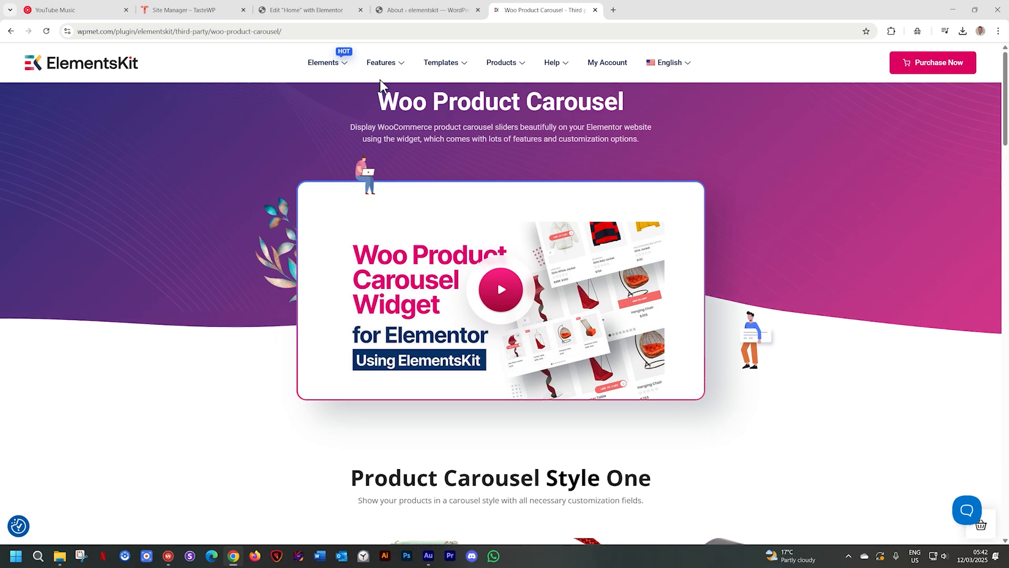
mouse_move(338, 72)
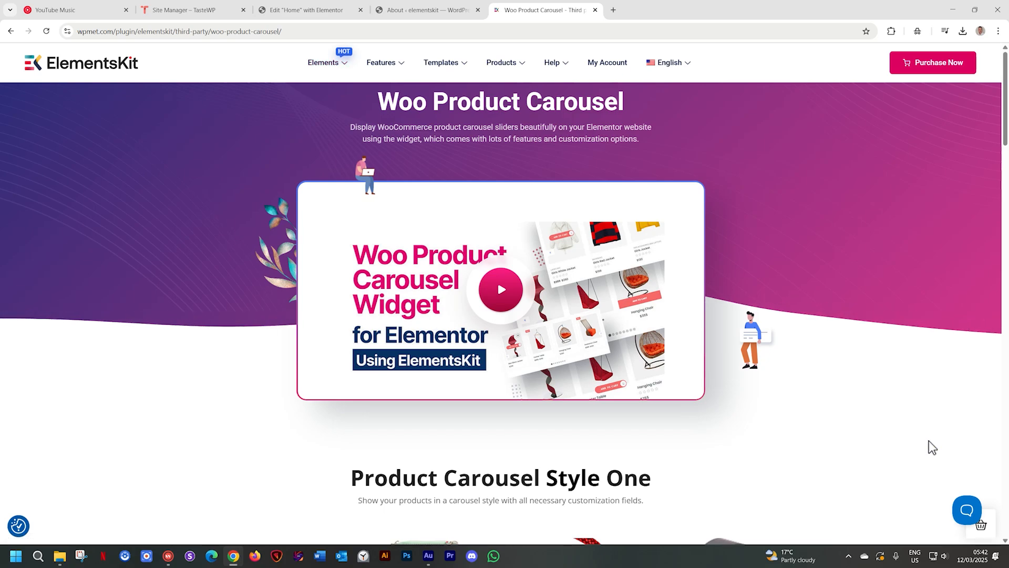
scroll(904, 406, "down", 3)
scroll(909, 393, "down", 2)
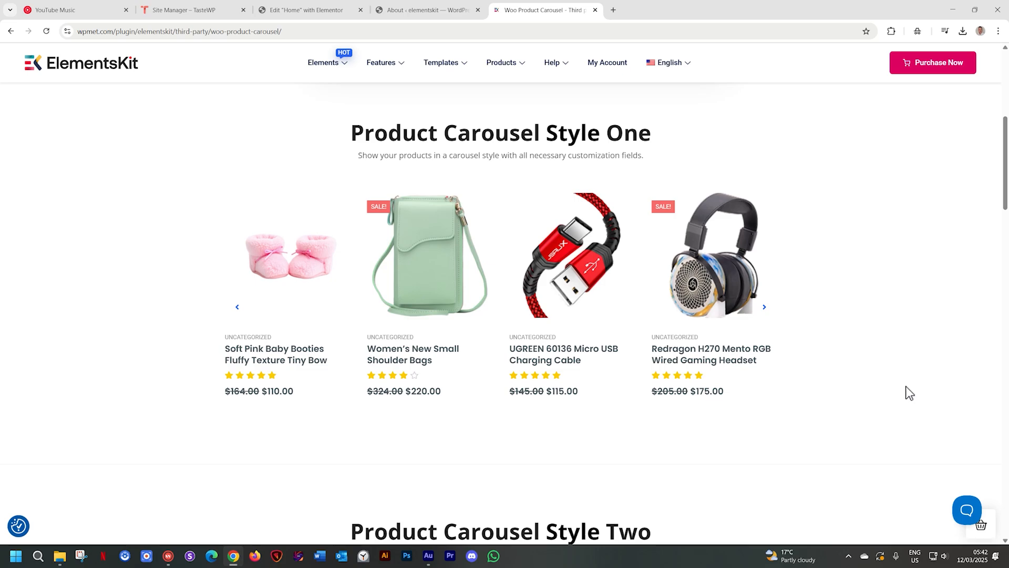
left_click(764, 309)
left_click(764, 308)
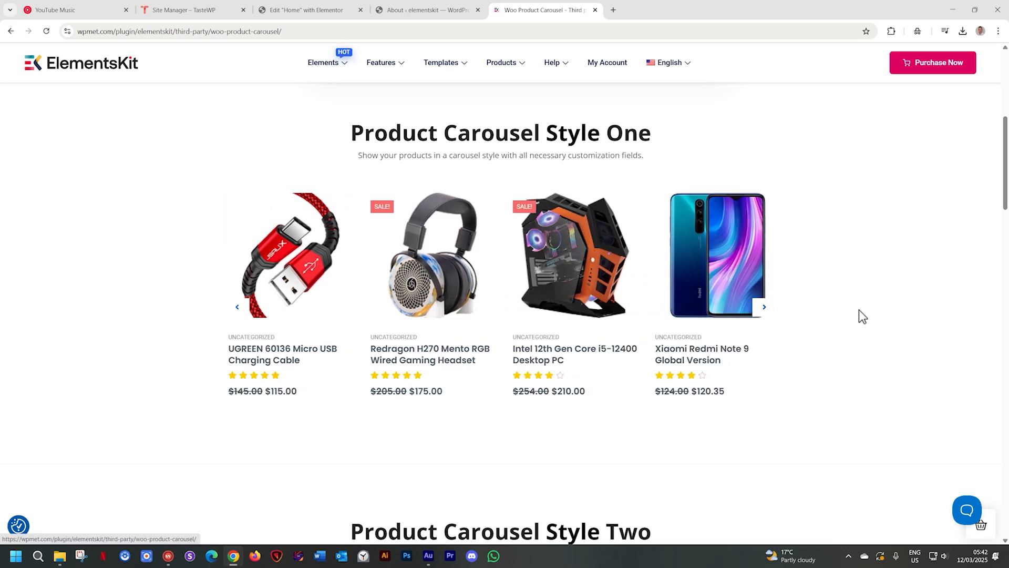
scroll(859, 310, "down", 5)
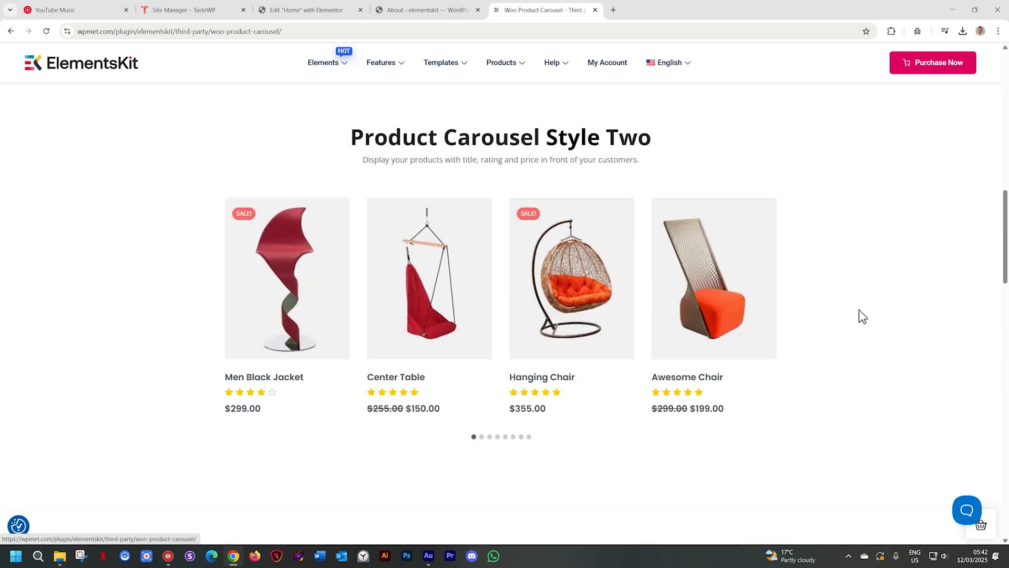
left_click(482, 437)
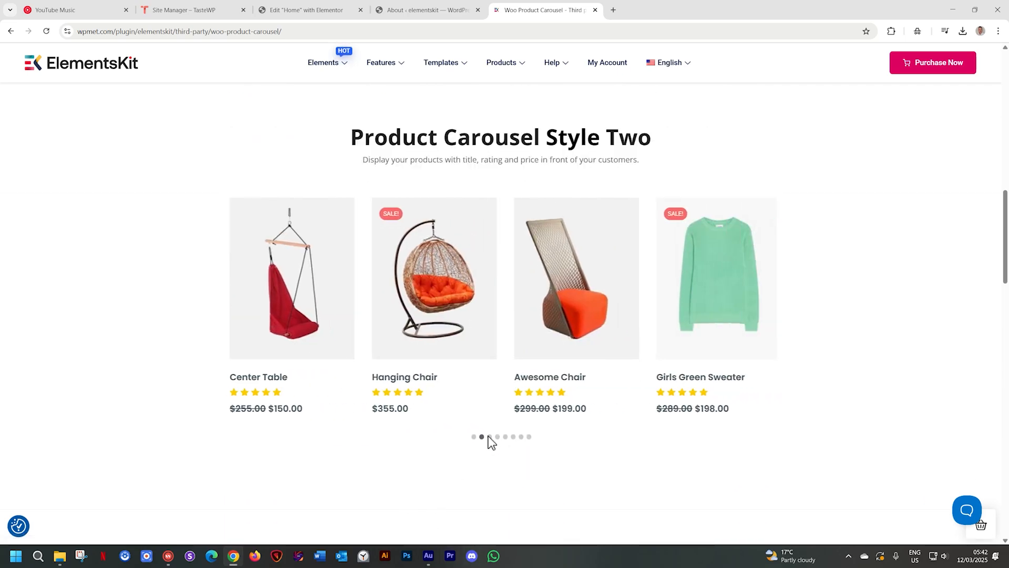
left_click(489, 437)
left_click(497, 437)
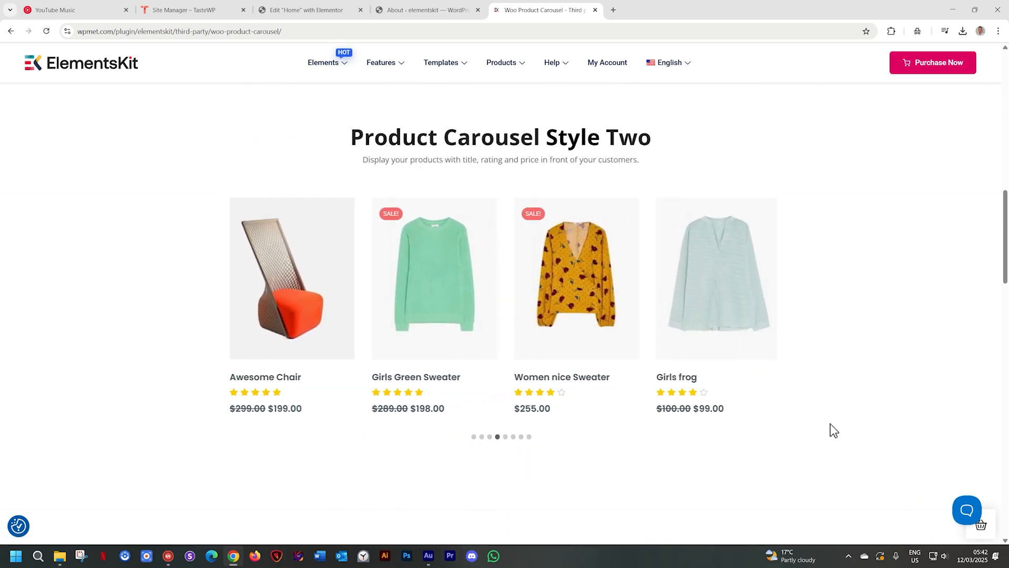
- Review carousel styles Three and Four on the demo page and compare them with the earlier styles
scroll(838, 429, "down", 6)
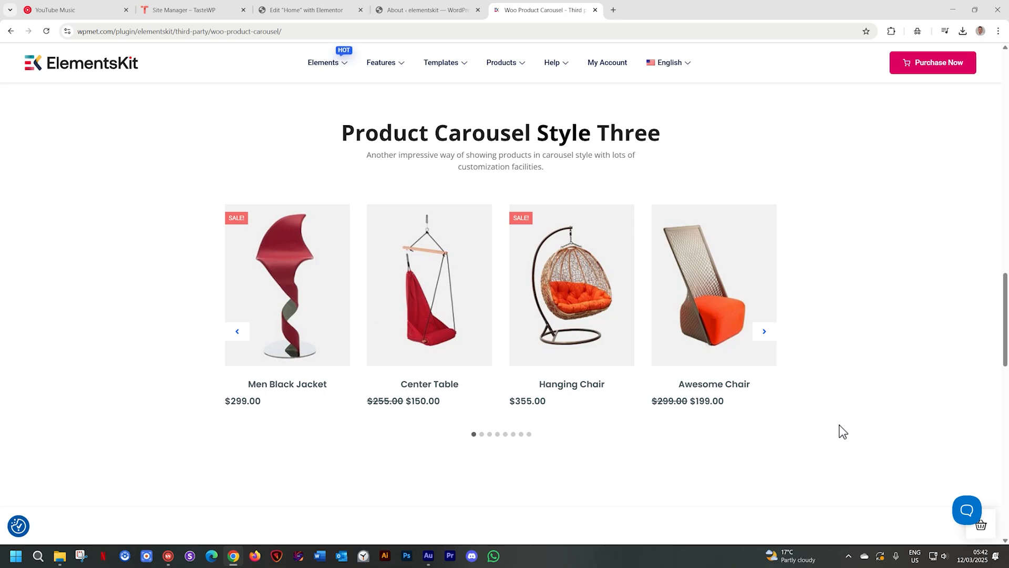
mouse_move(608, 347)
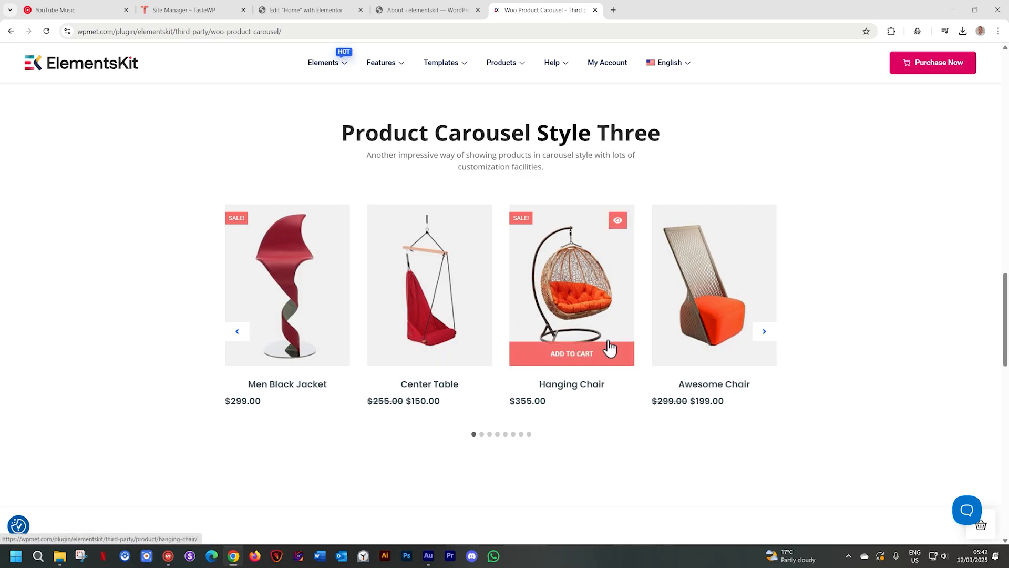
scroll(901, 354, "down", 7)
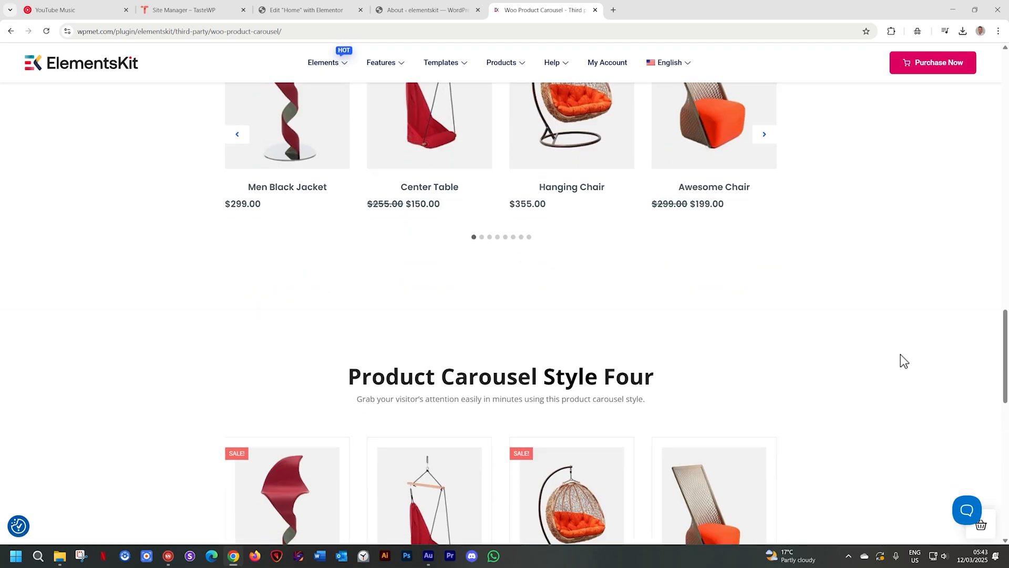
scroll(904, 360, "down", 2)
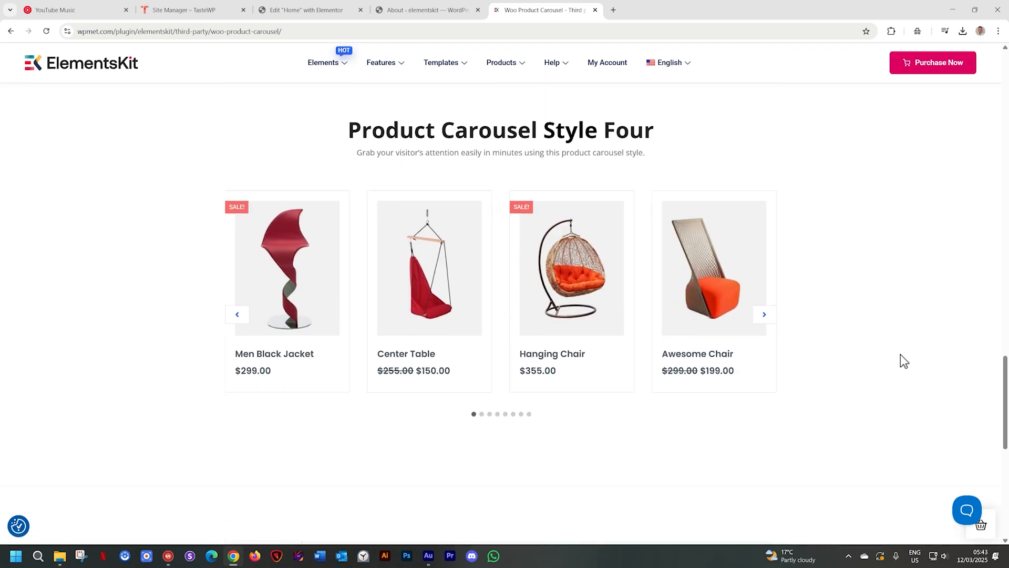
scroll(900, 355, "down", 8)
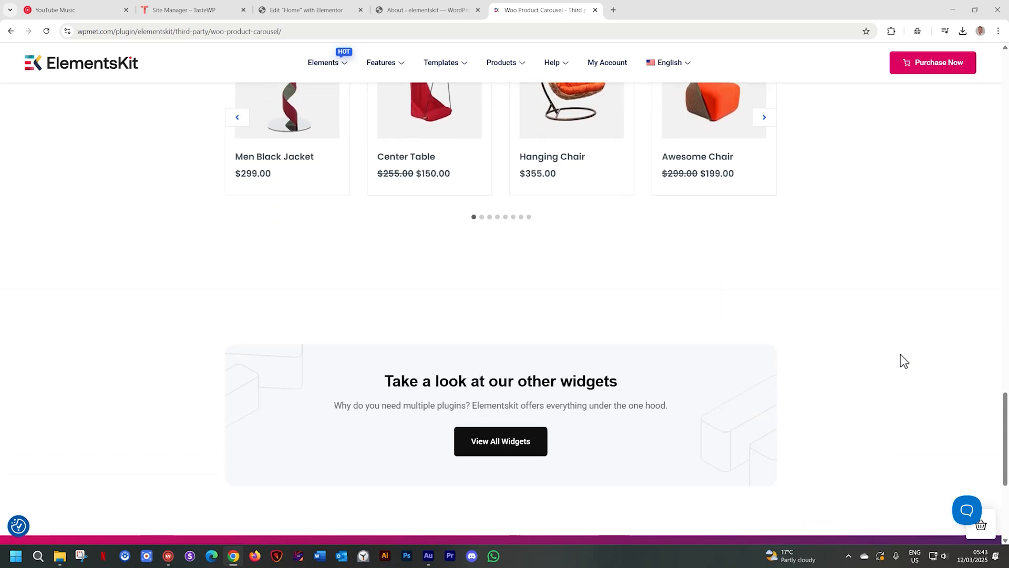
scroll(900, 355, "up", 8)
scroll(904, 362, "up", 5)
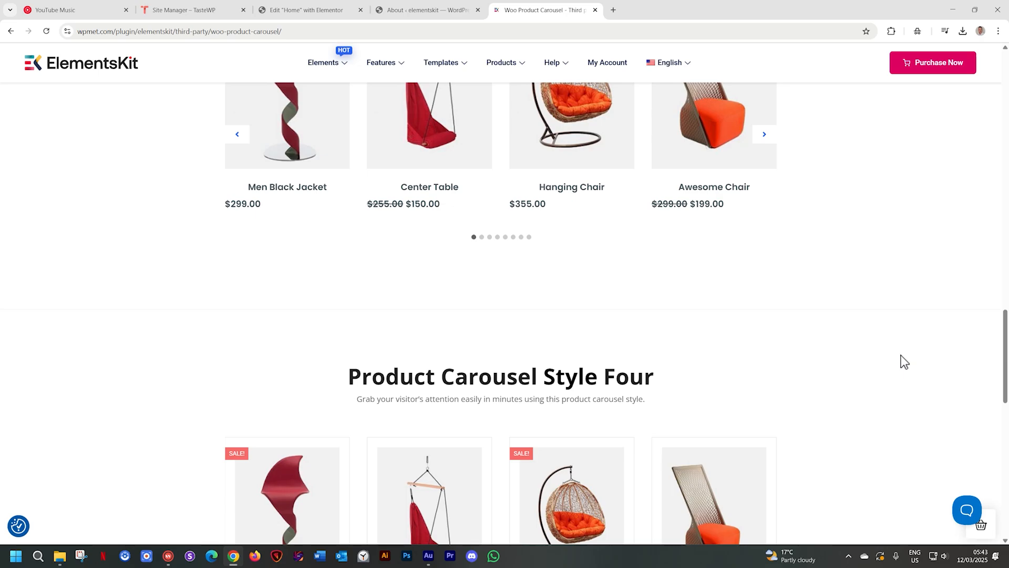
scroll(904, 362, "up", 10)
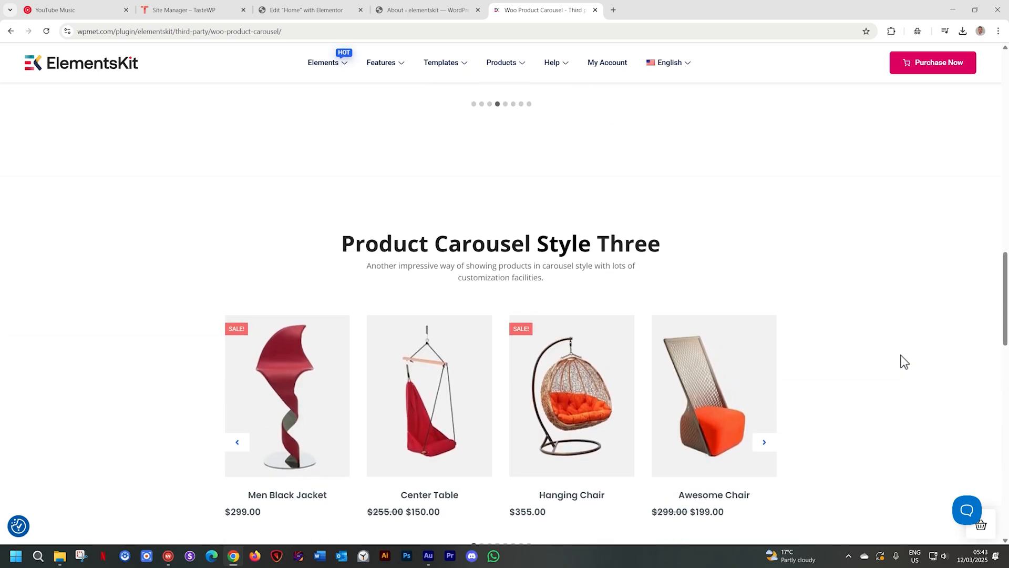
scroll(904, 362, "up", 2)
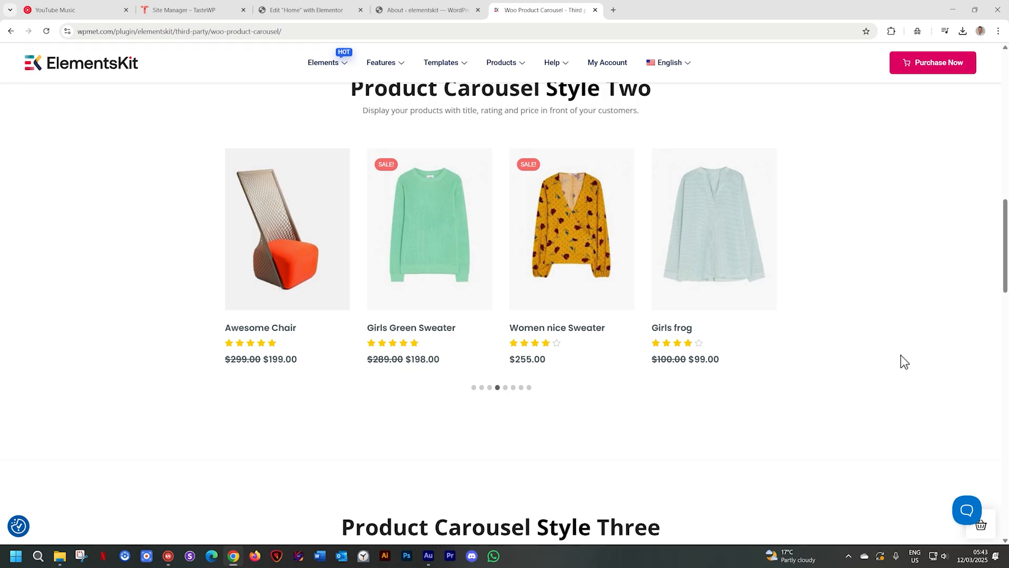
scroll(904, 361, "up", 4)
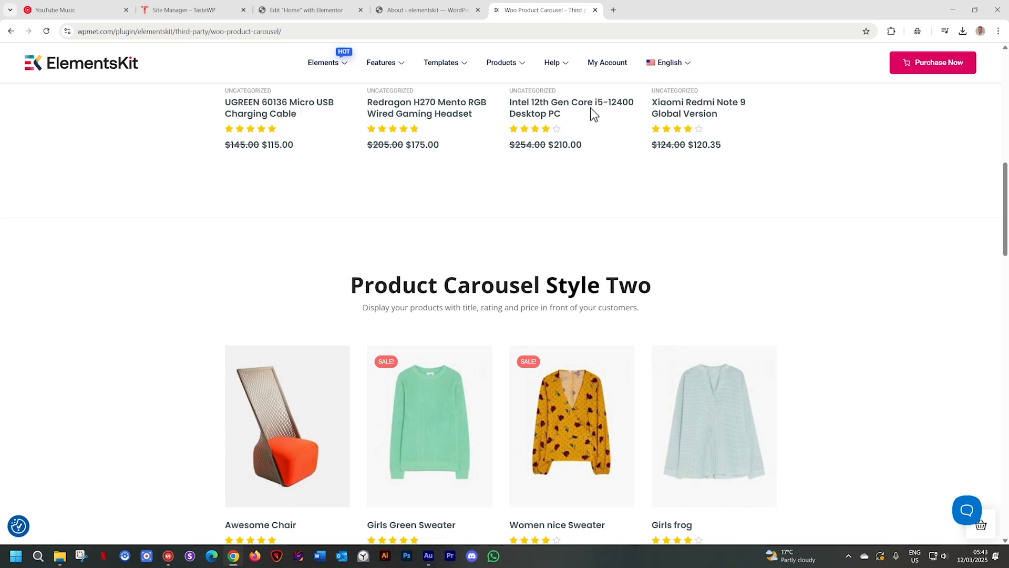
- In the WordPress admin, check the WooCommerce widgets in the ElementsKit widget settings and save the settings
left_click(449, 7)
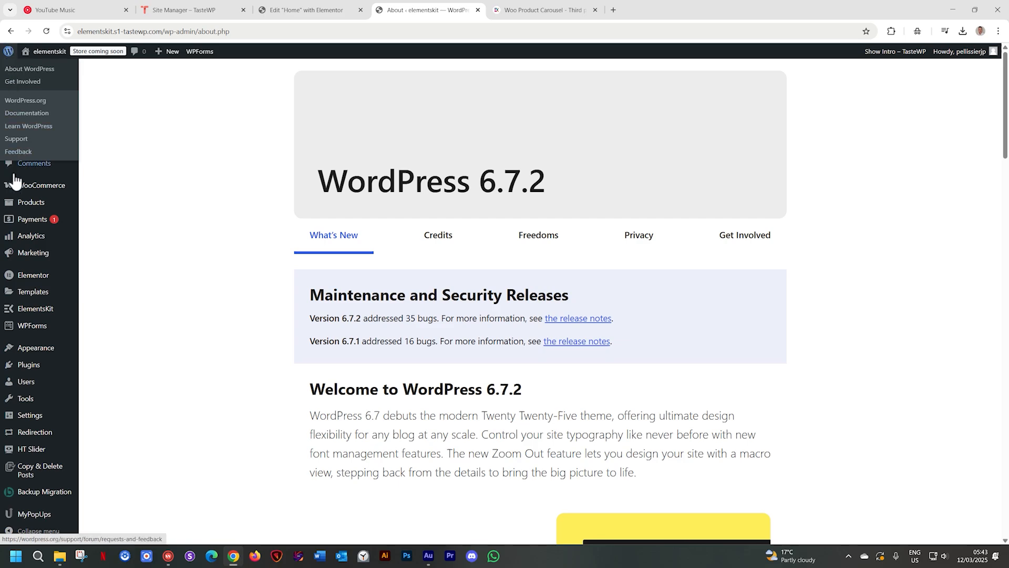
mouse_move(25, 312)
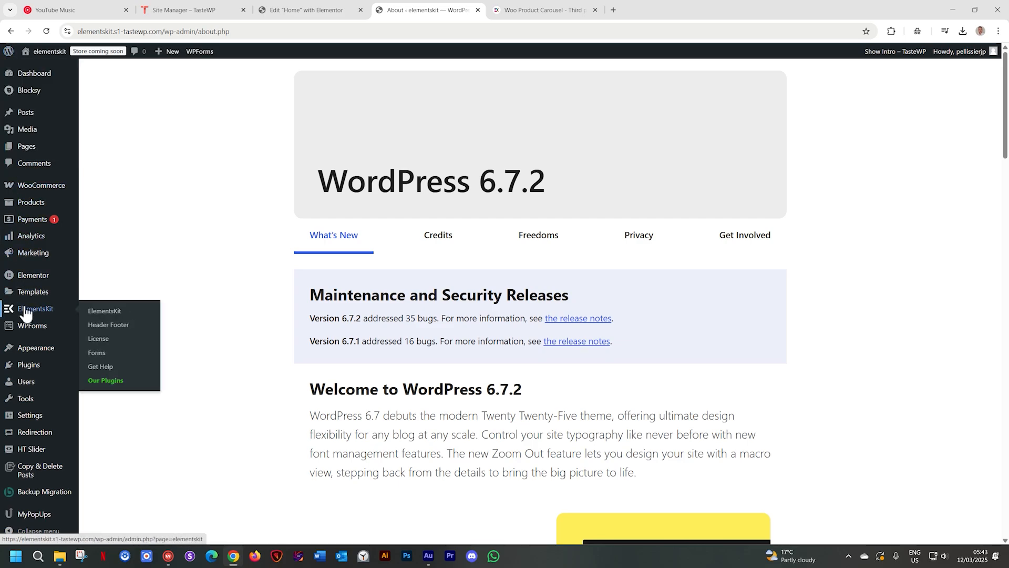
left_click(25, 312)
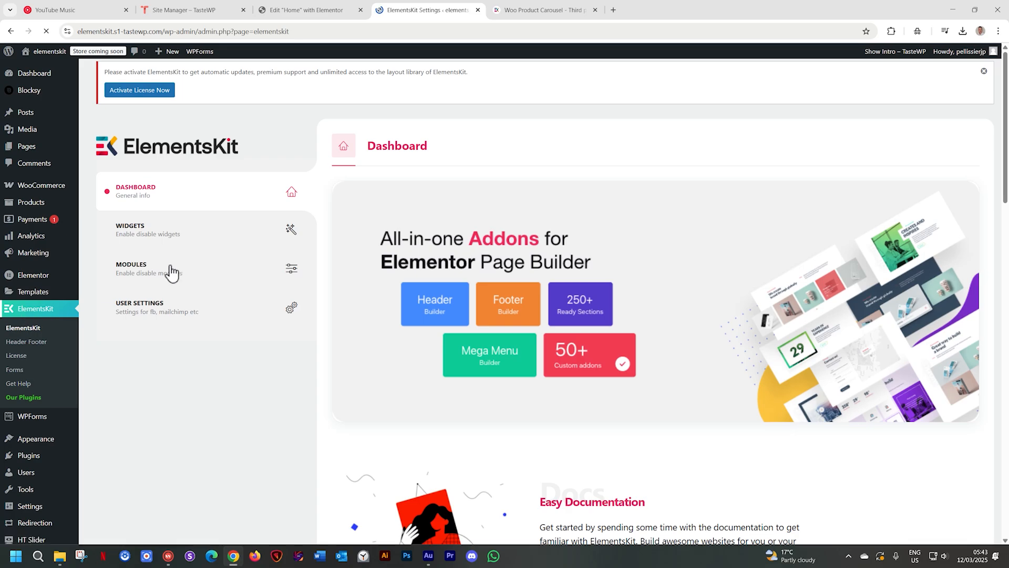
left_click(167, 238)
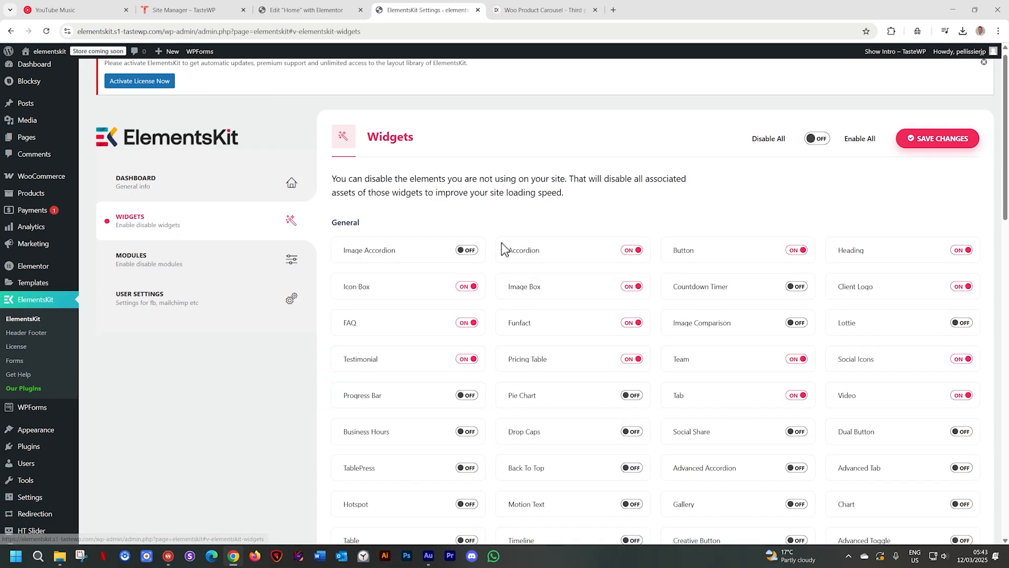
scroll(501, 242, "down", 20)
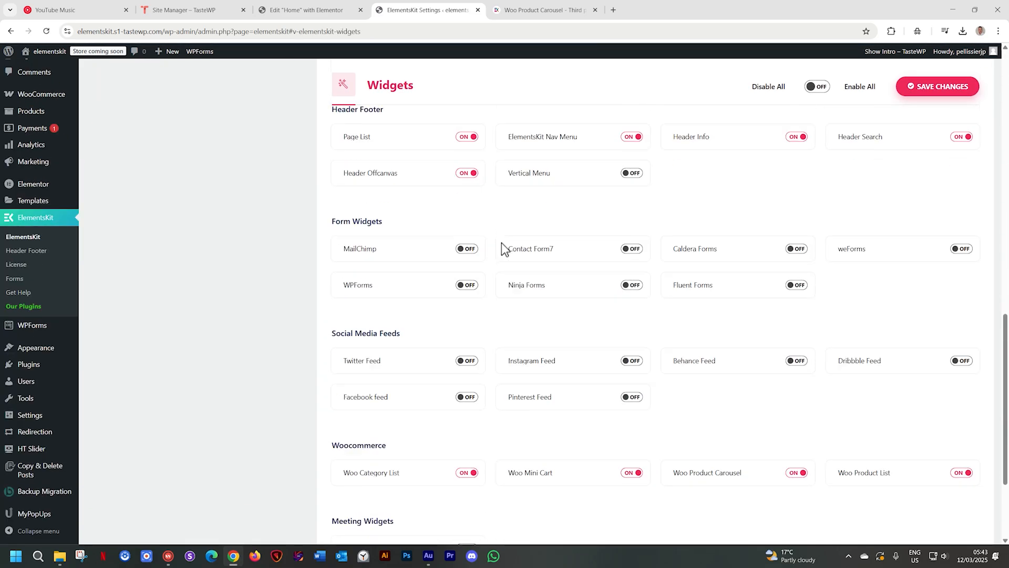
scroll(501, 242, "down", 3)
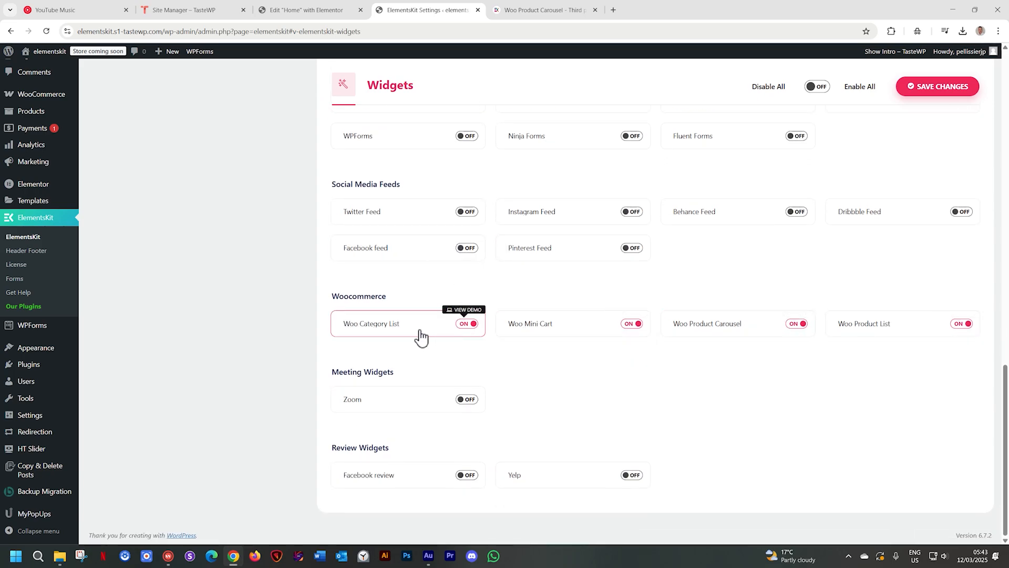
left_click(951, 98)
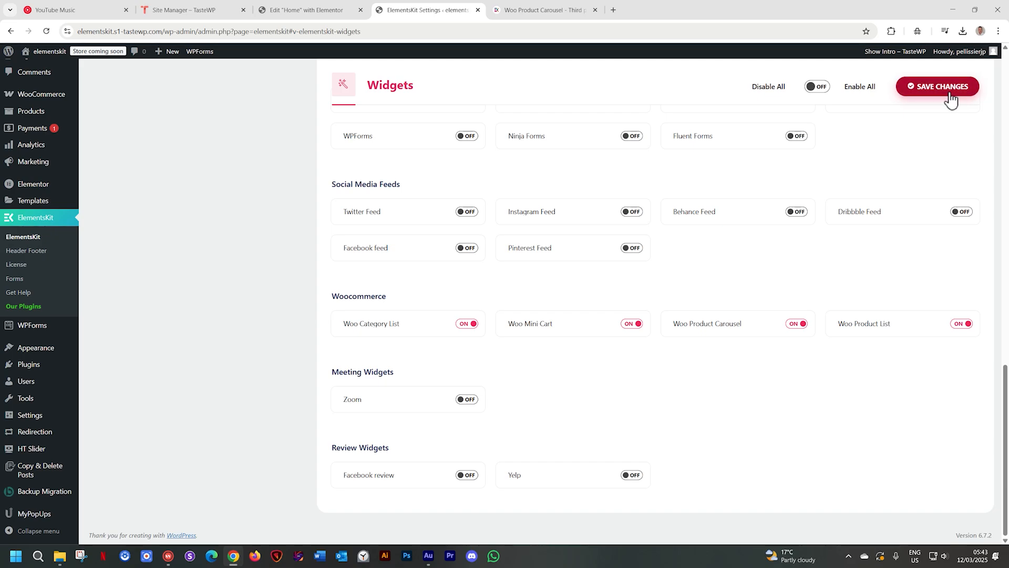
- Switch to the Home page in the Elementor editor and look through the widget library for the ElementsKit WooCommerce widgets
left_click(313, 13)
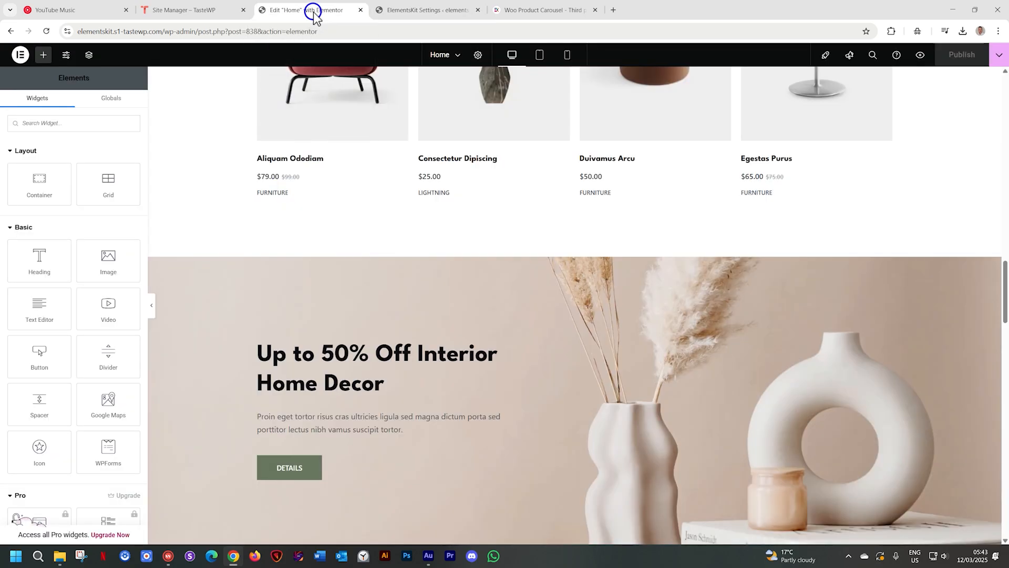
scroll(435, 157, "up", 5)
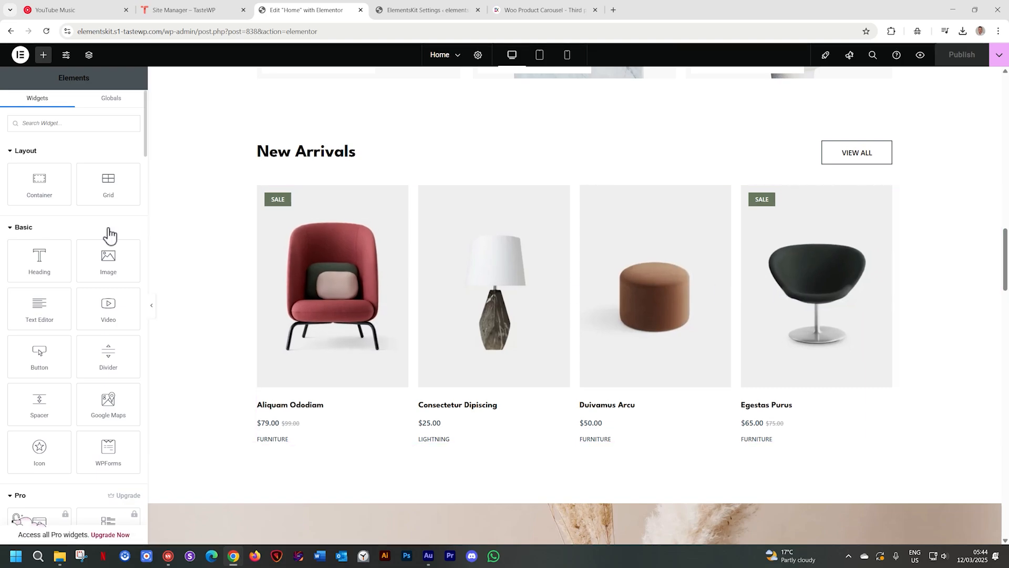
scroll(109, 235, "down", 5)
scroll(109, 231, "down", 15)
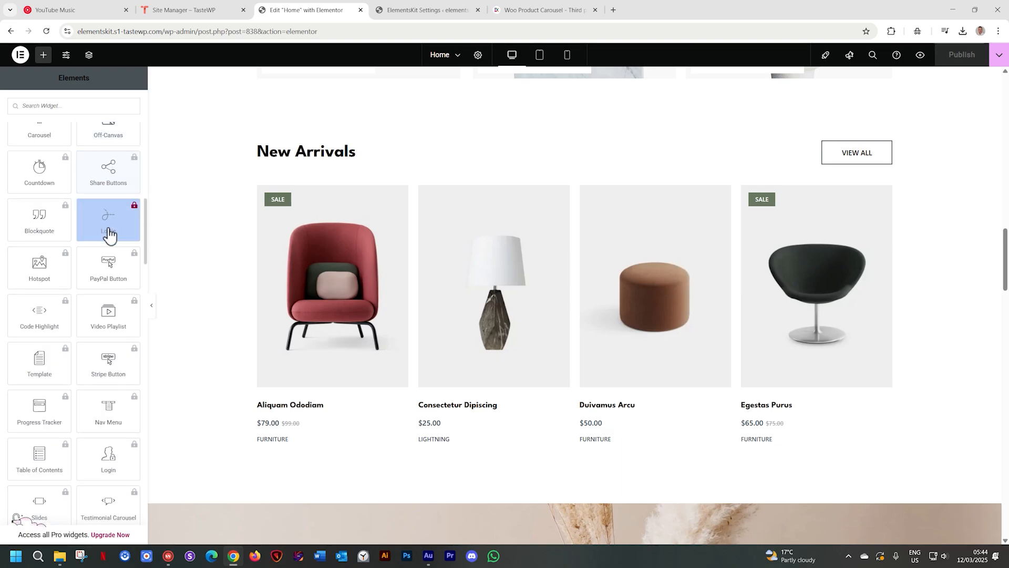
scroll(109, 227, "down", 10)
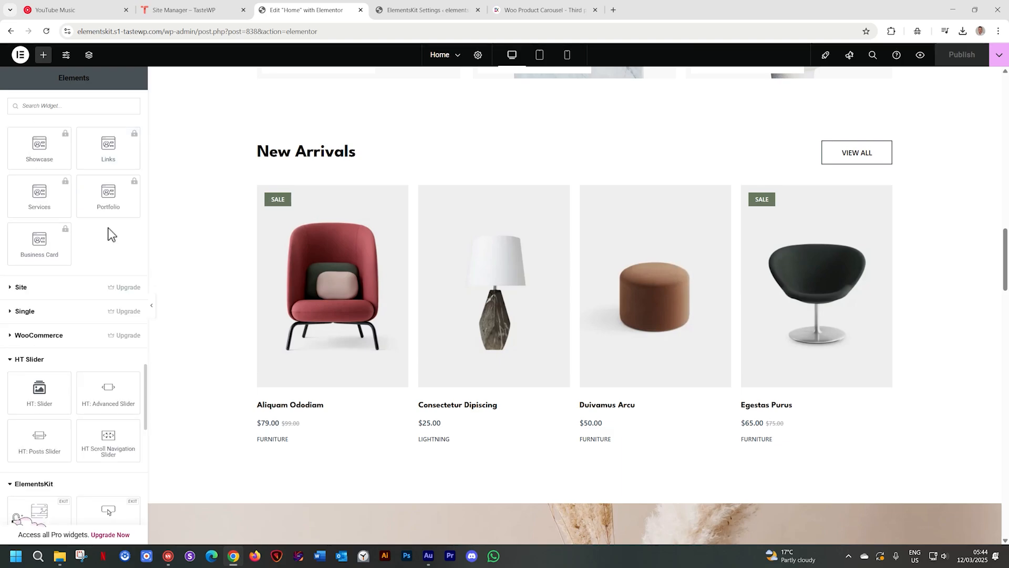
scroll(110, 235, "up", 3)
scroll(110, 235, "down", 4)
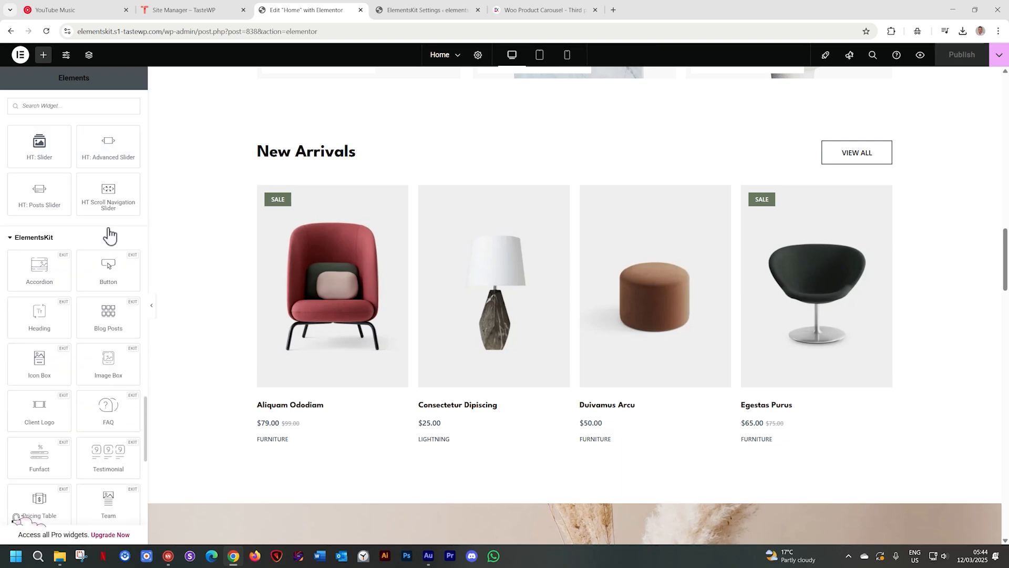
scroll(58, 233, "down", 6)
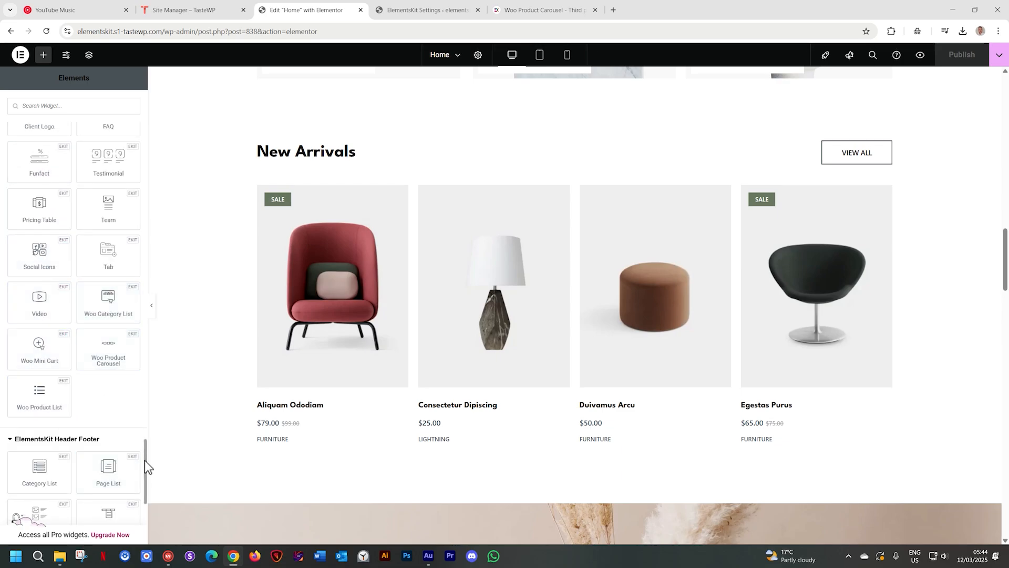
left_click_drag(146, 467, 139, 113)
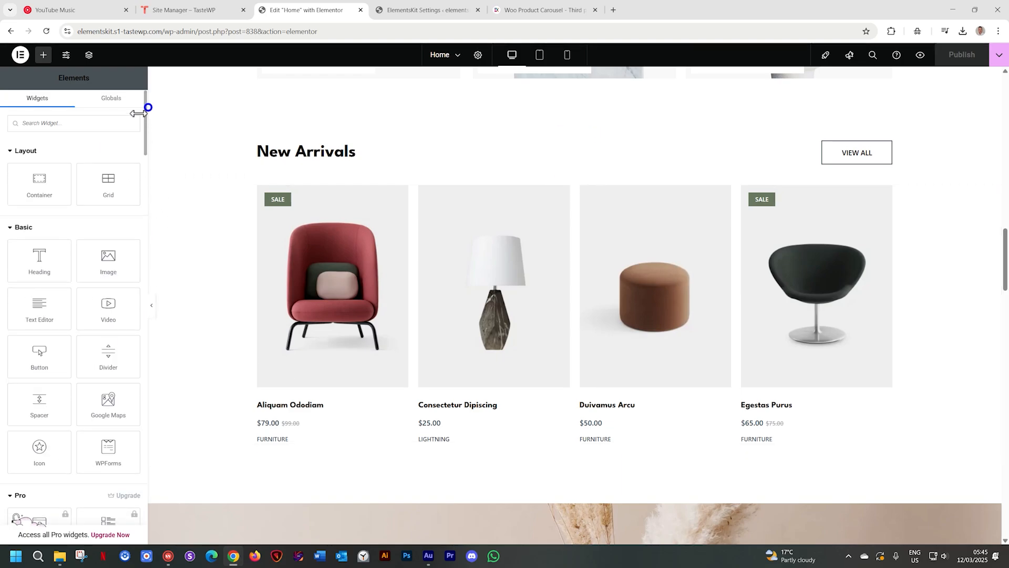
- Search the widgets for "wooc" and place the Woo Product Carousel below the New Arrivals product grid
left_click(95, 124)
type("wooc")
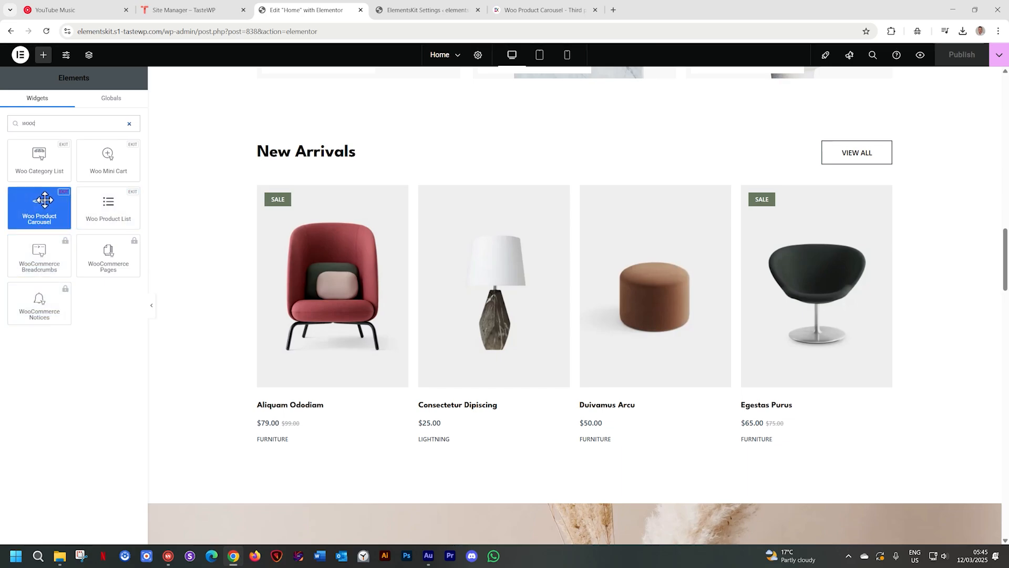
left_click_drag(41, 202, 311, 427)
scroll(313, 426, "down", 5)
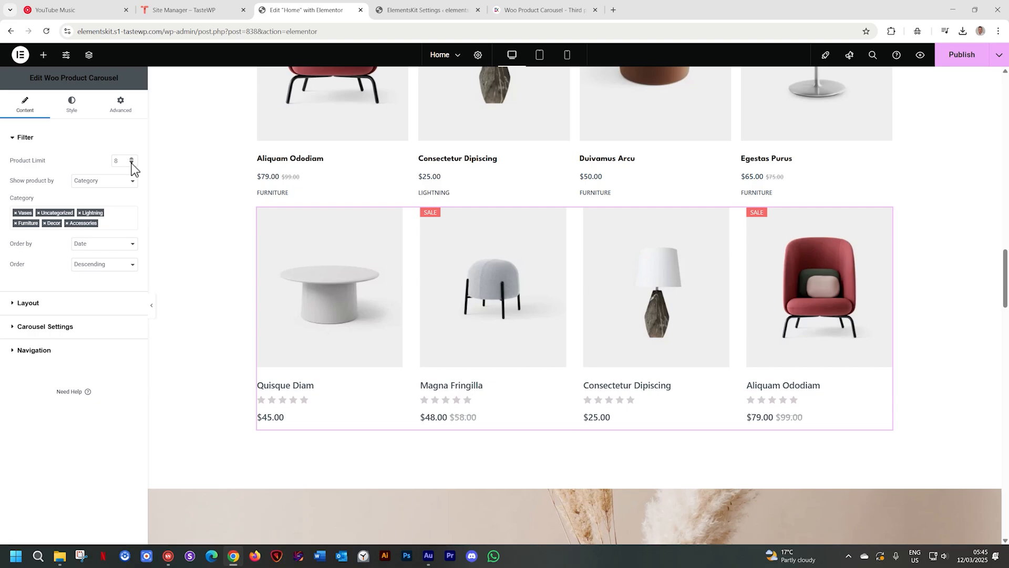
- Filter the carousel by Product and select Quisque Diam, Aliquam Ododiam and Magna Fringilla
left_click(114, 182)
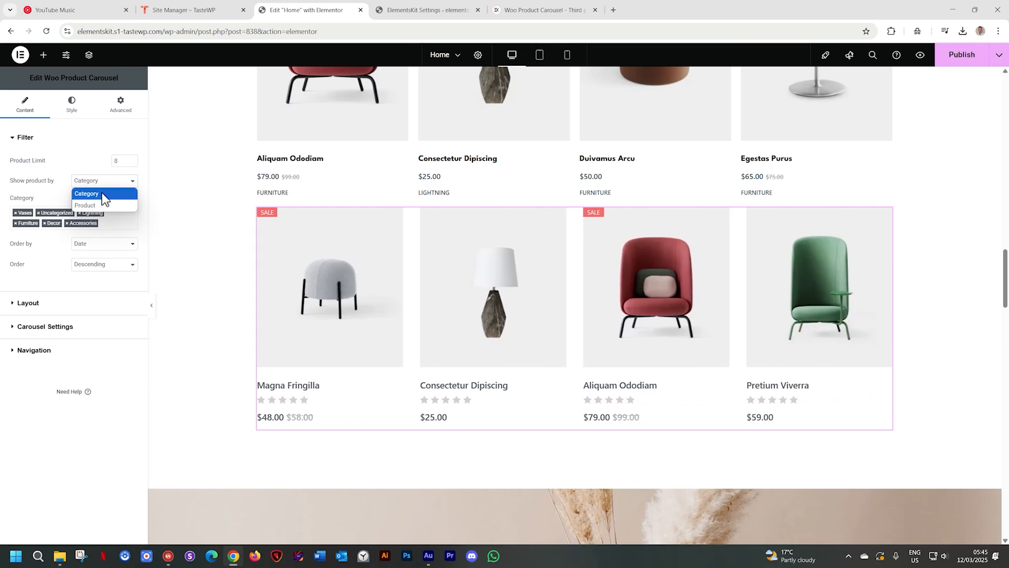
left_click(95, 205)
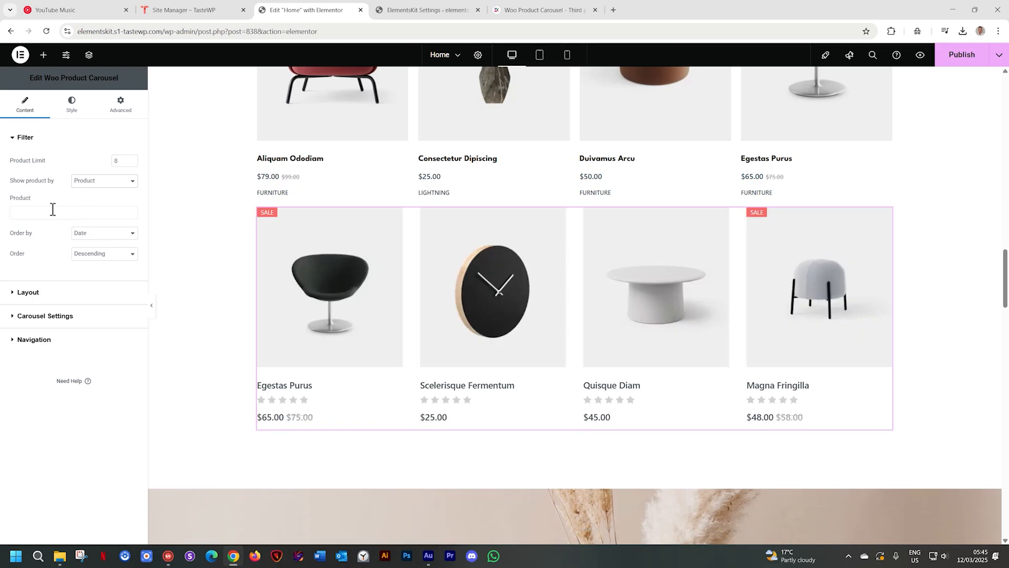
left_click(51, 209)
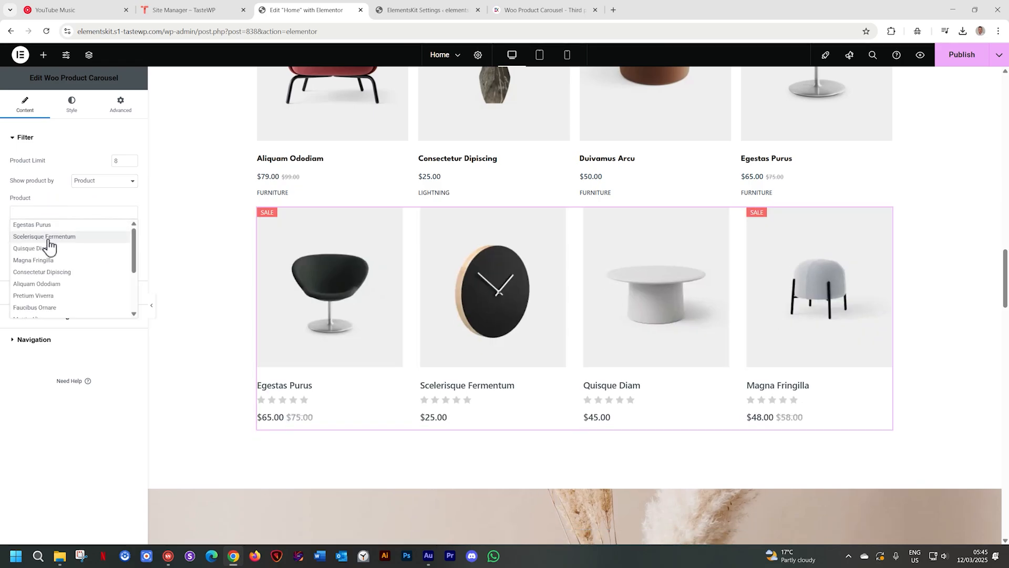
scroll(47, 243, "down", 5)
scroll(50, 243, "up", 5)
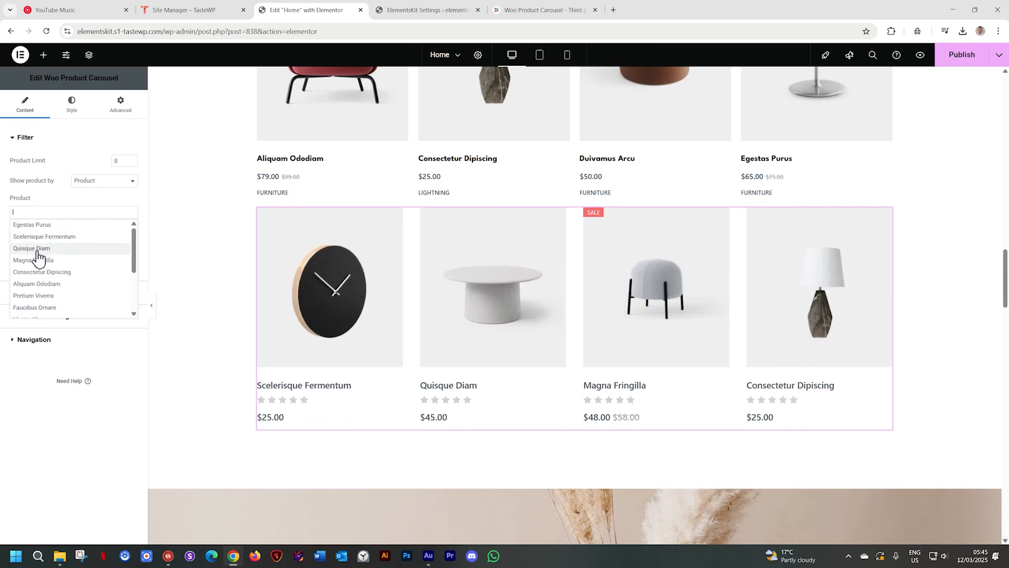
left_click(36, 250)
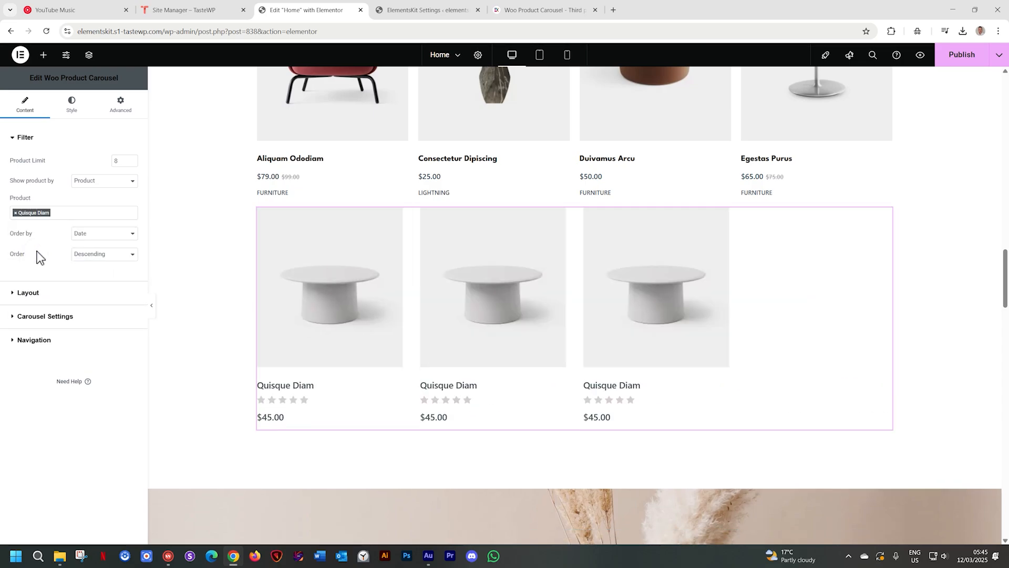
left_click(74, 210)
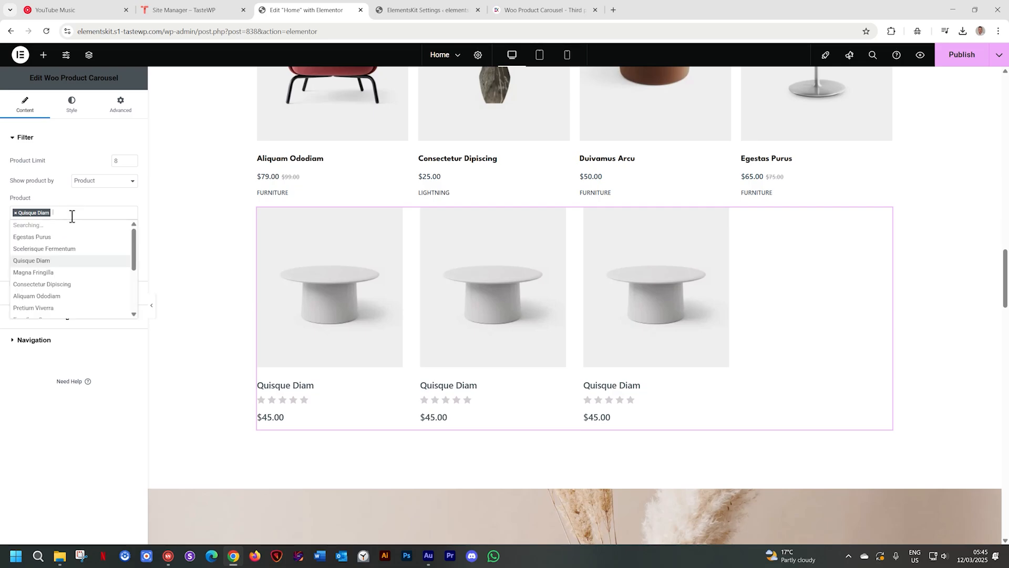
left_click(50, 287)
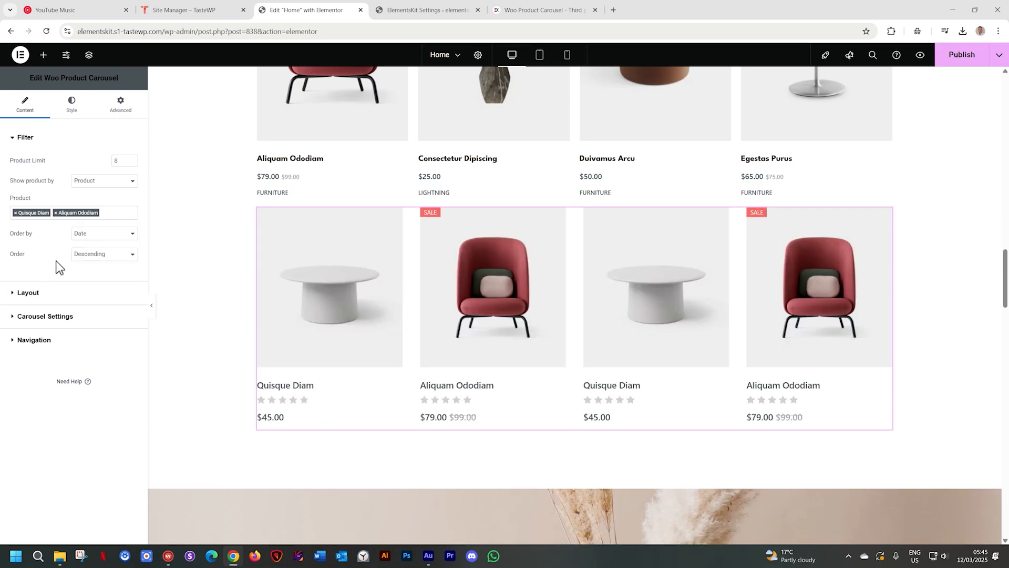
left_click(112, 212)
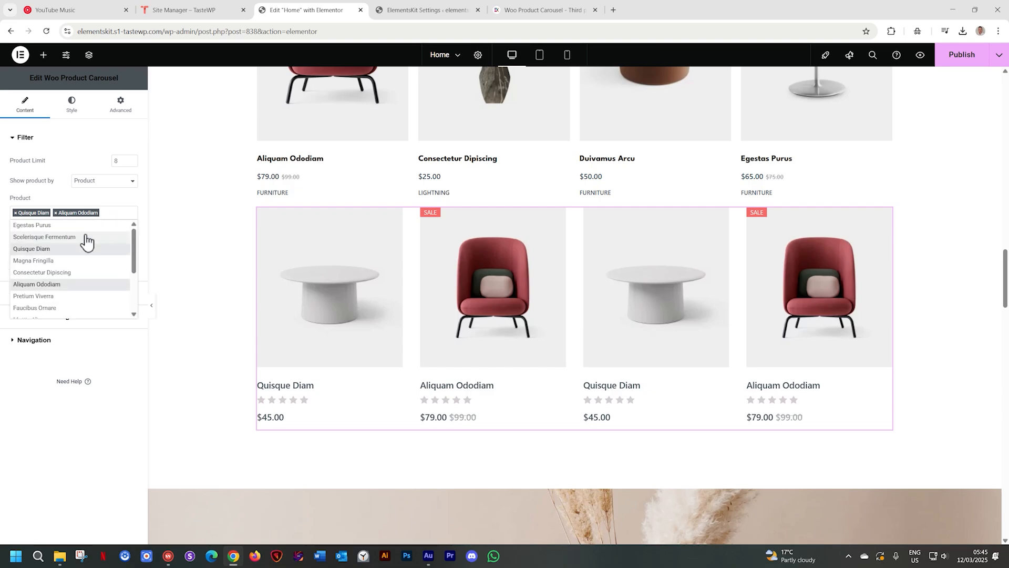
left_click(43, 261)
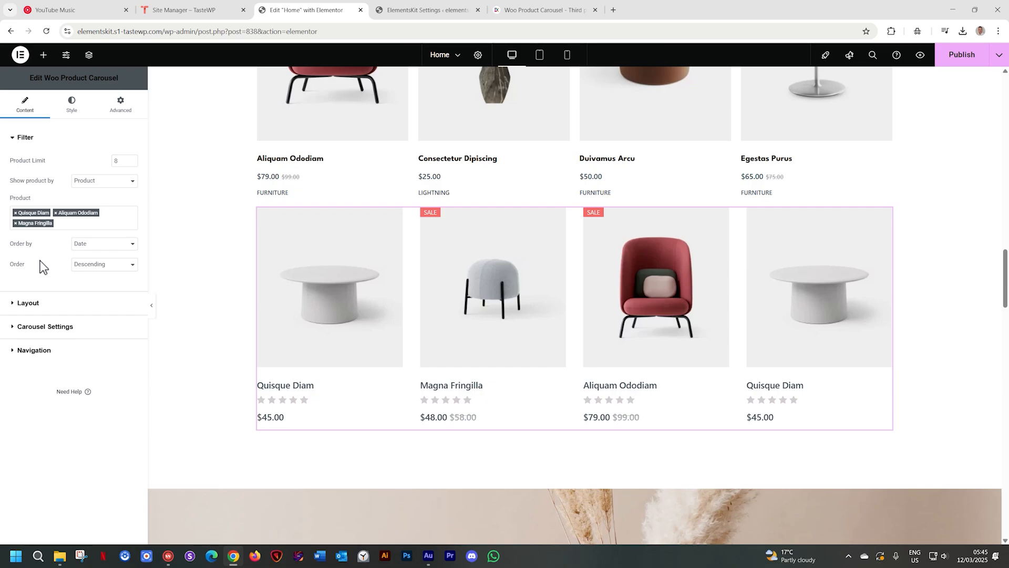
- Switch the carousel filter back to Category and remove Uncategorized from the selected categories
left_click(124, 181)
left_click(104, 194)
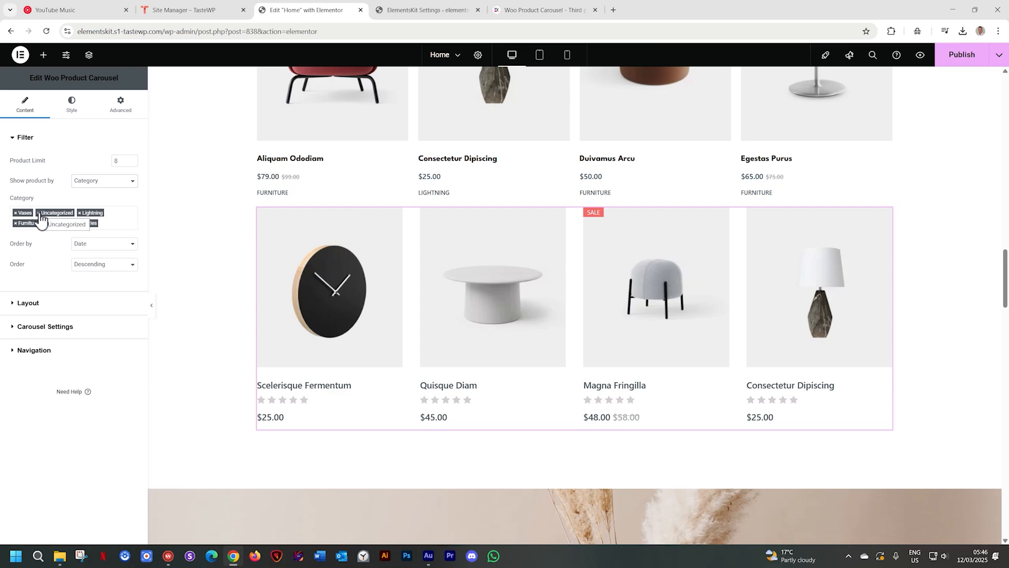
left_click(40, 214)
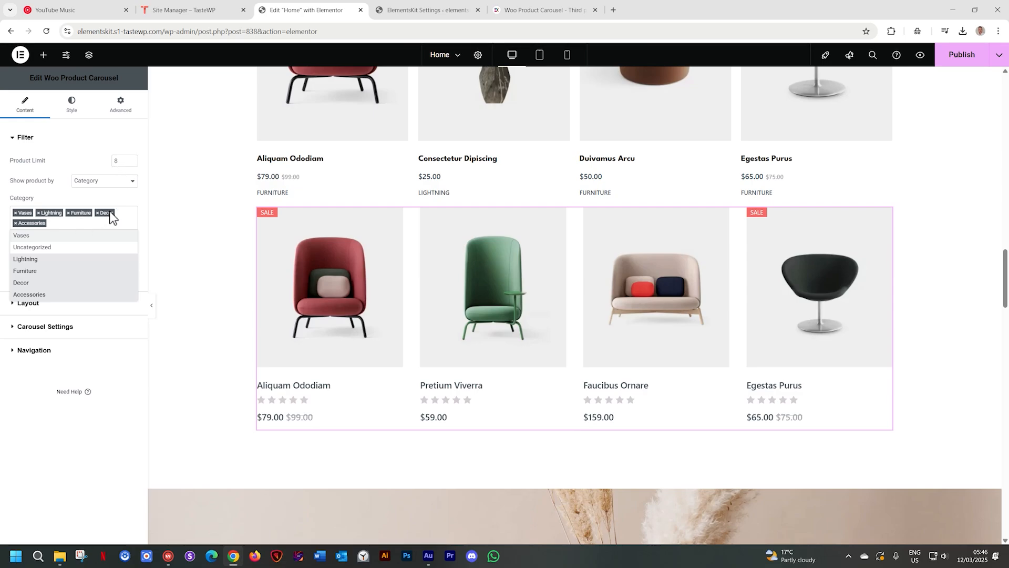
left_click(110, 226)
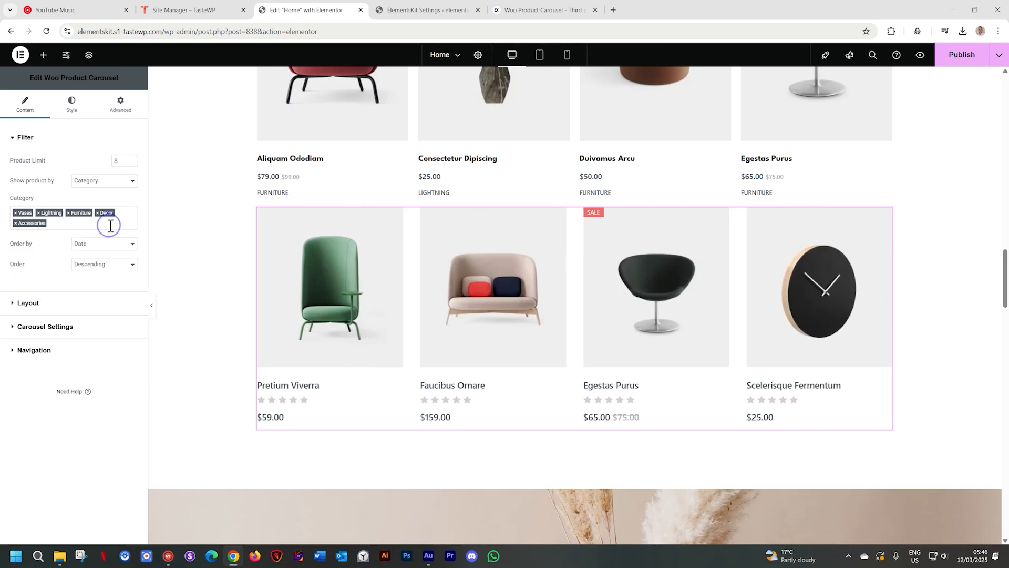
- Look through the sorting choices for Order by and Order in the carousel's filter settings
left_click(107, 246)
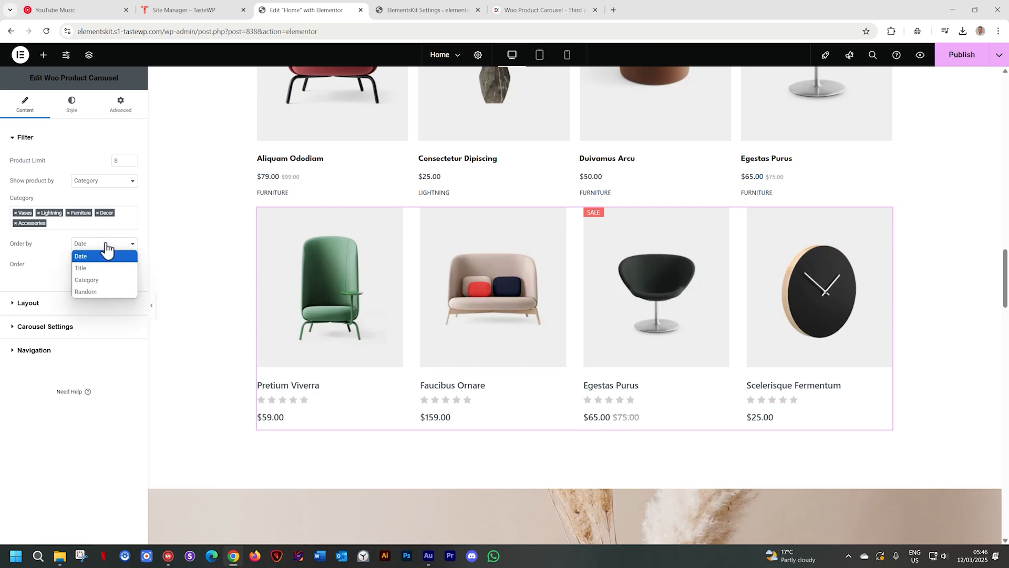
left_click(61, 275)
left_click(84, 267)
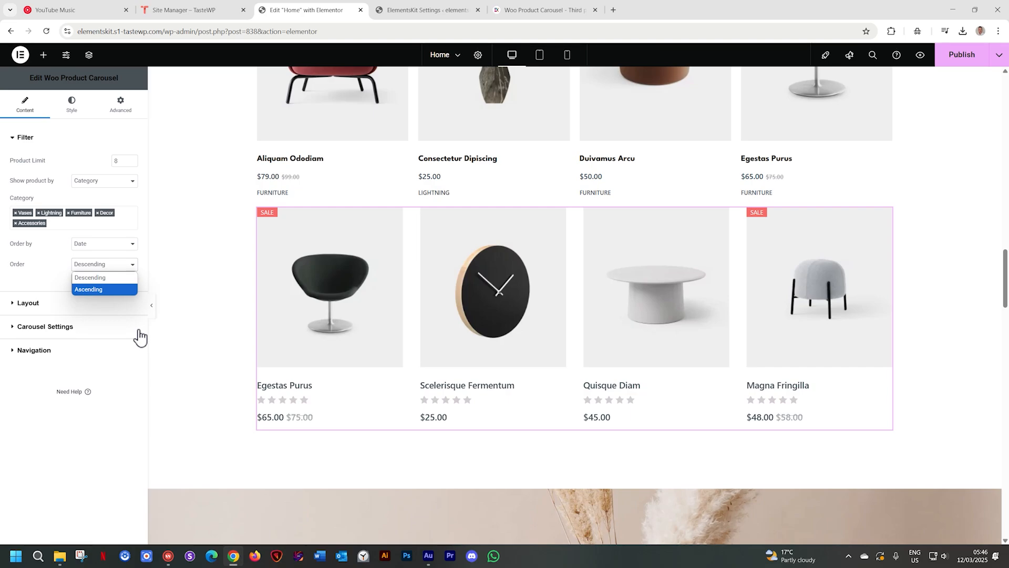
- Open the carousel's Layout settings and check the Content Alignment choices, keeping Vertical
left_click(109, 311)
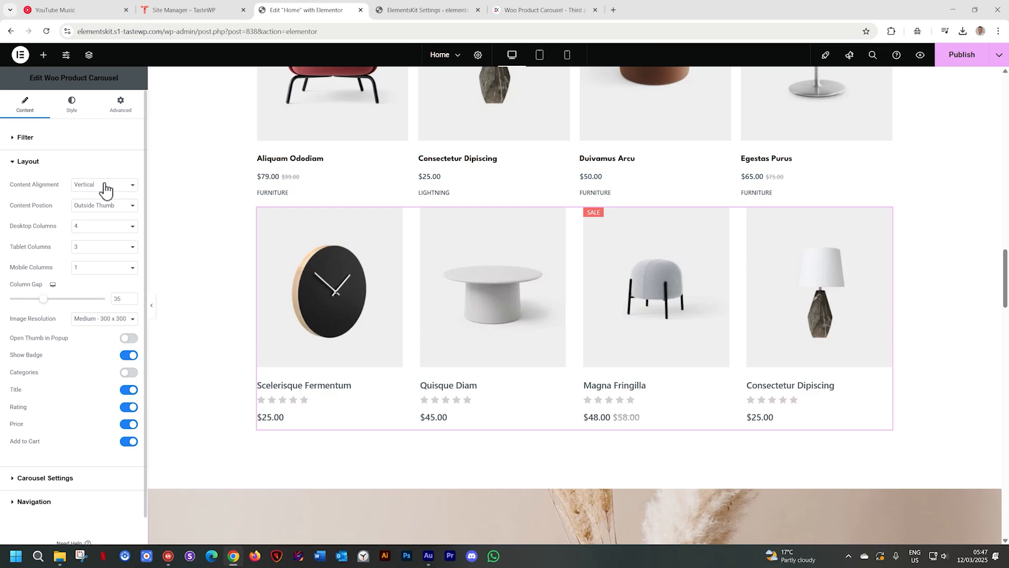
left_click(106, 187)
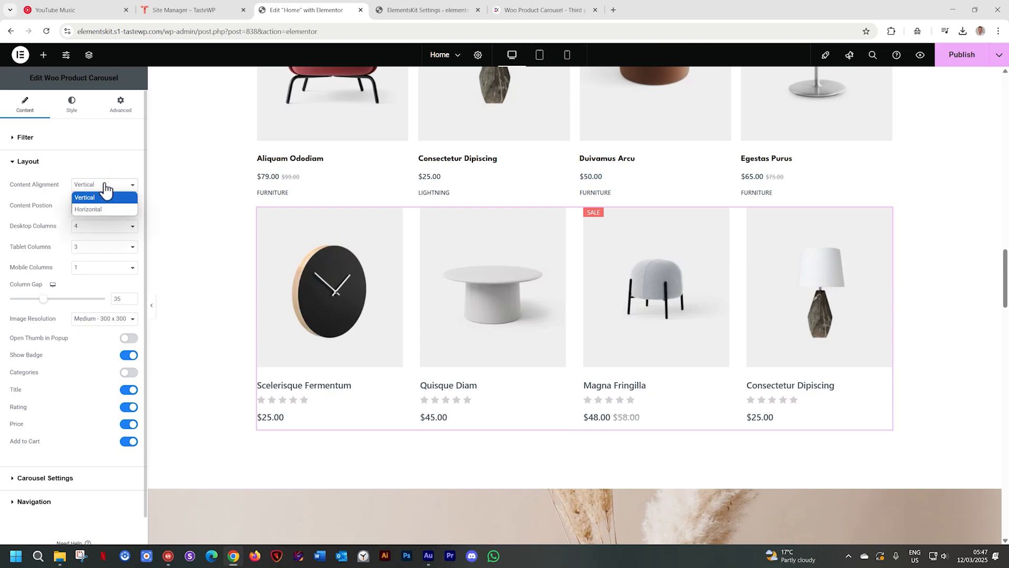
left_click(110, 172)
left_click(64, 170)
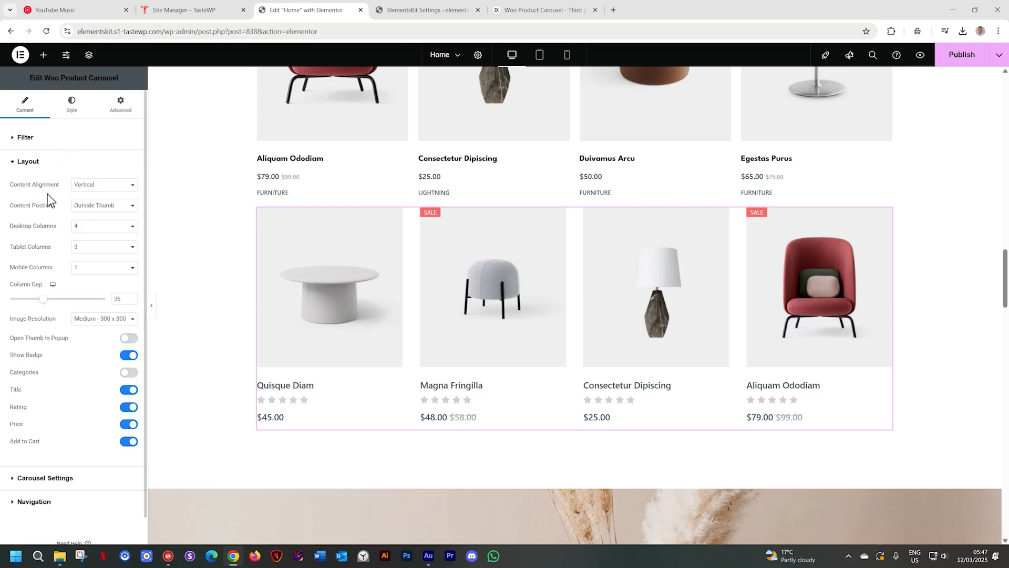
- Try the Inside Thumb content position on the carousel, then restore Outside Thumb
left_click(88, 209)
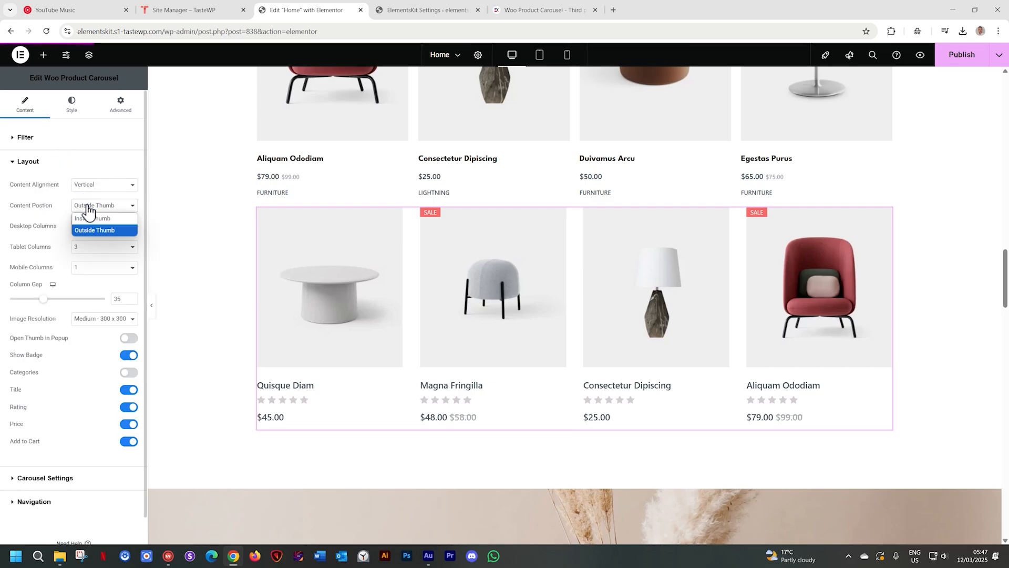
left_click(86, 220)
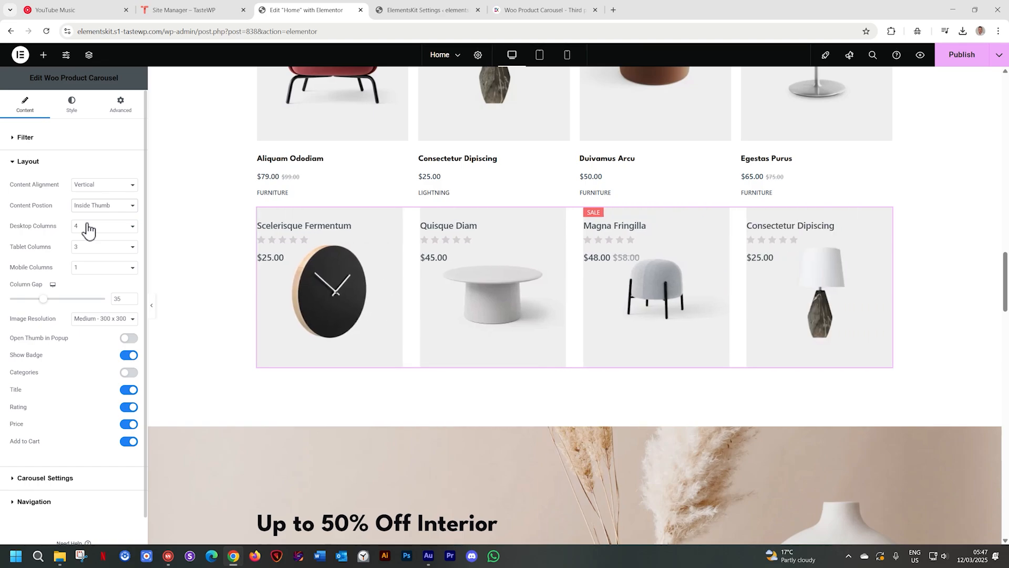
left_click(91, 215)
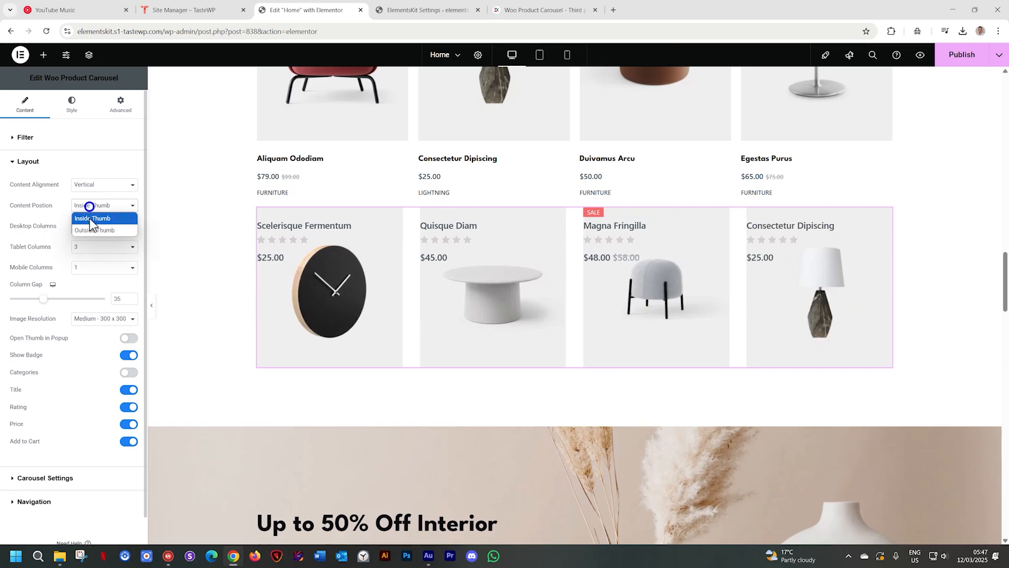
left_click(86, 228)
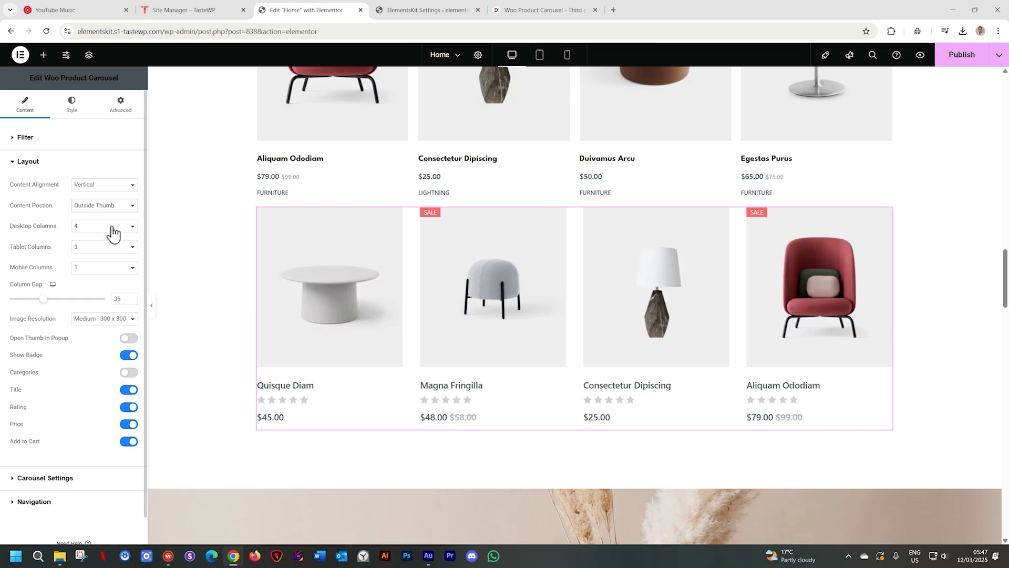
- Preview the product carousel in the tablet view of the Home page
left_click(540, 55)
scroll(546, 221, "down", 6)
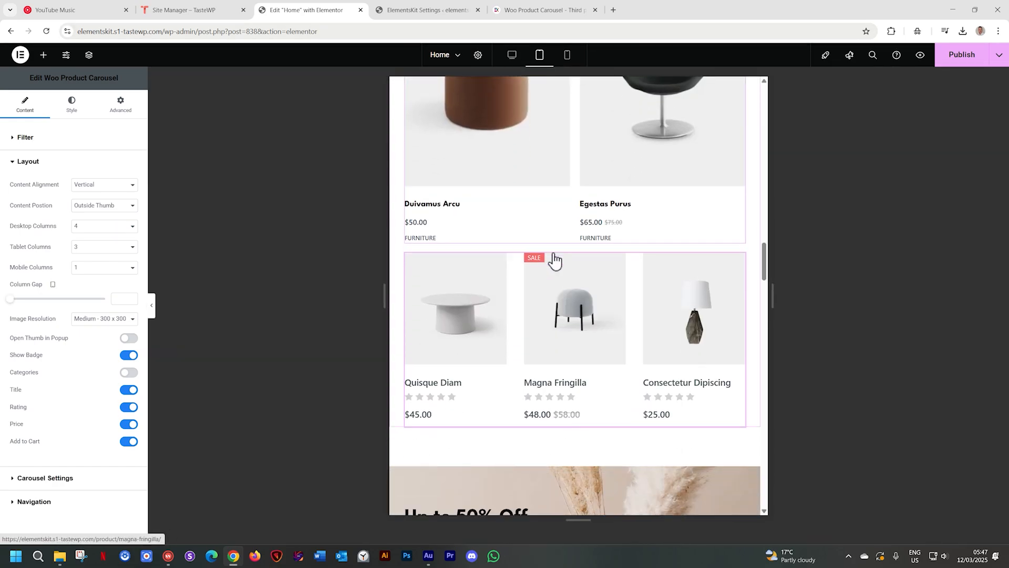
scroll(555, 261, "down", 1)
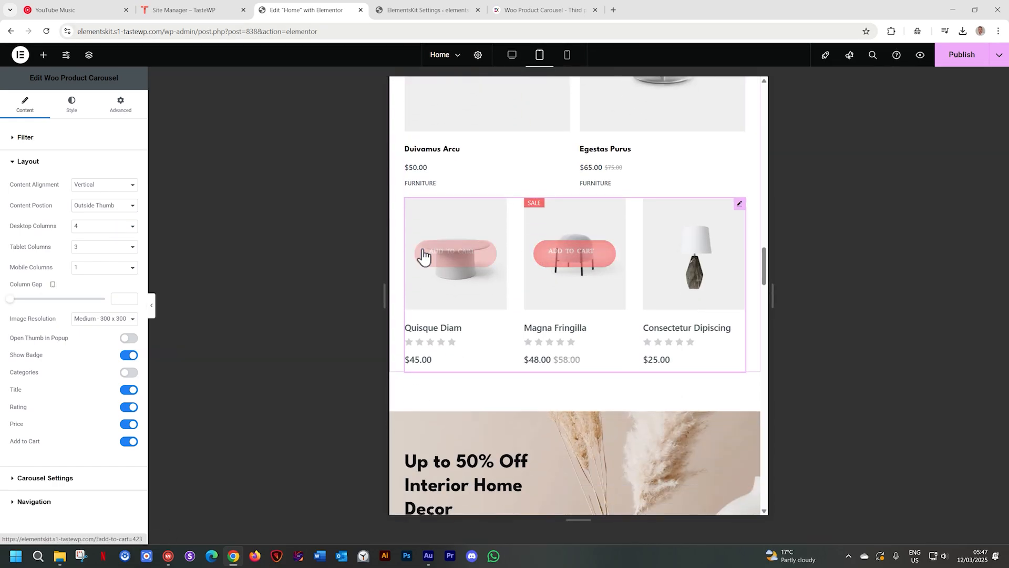
- Find the carousel in the mobile view and set its mobile columns to 2
left_click(567, 60)
scroll(601, 266, "down", 5)
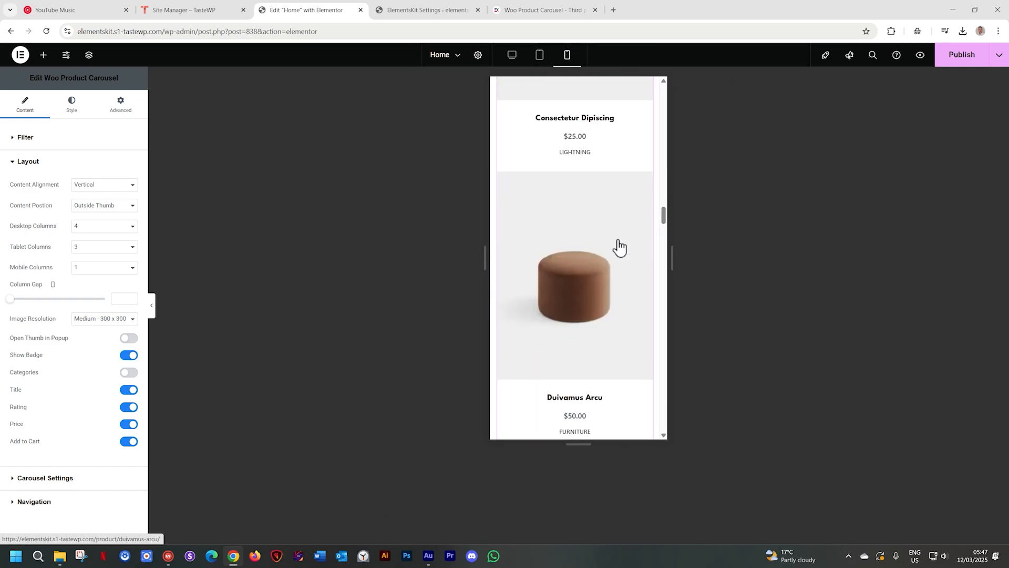
scroll(619, 245, "down", 10)
scroll(617, 239, "up", 2)
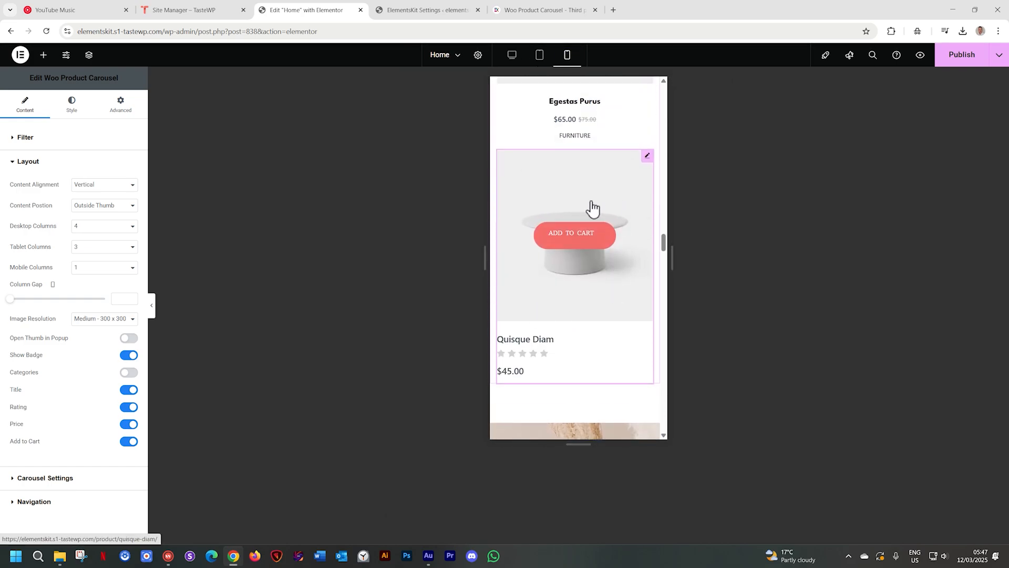
left_click(83, 268)
left_click(84, 288)
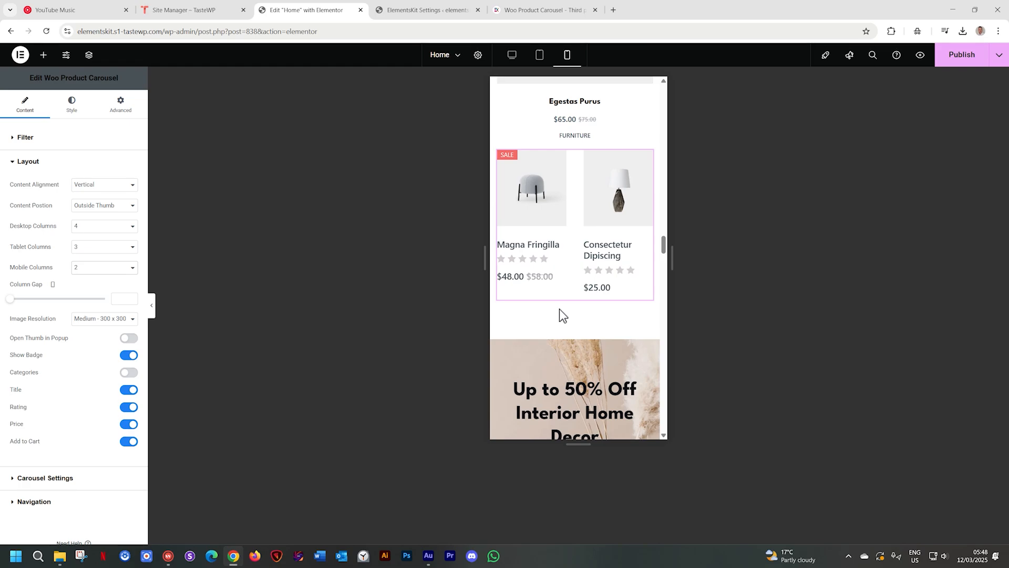
- Return to the desktop view, set the carousel's column gap to 25, and check the image resolution options, keeping Medium - 300 x 300
left_click(513, 58)
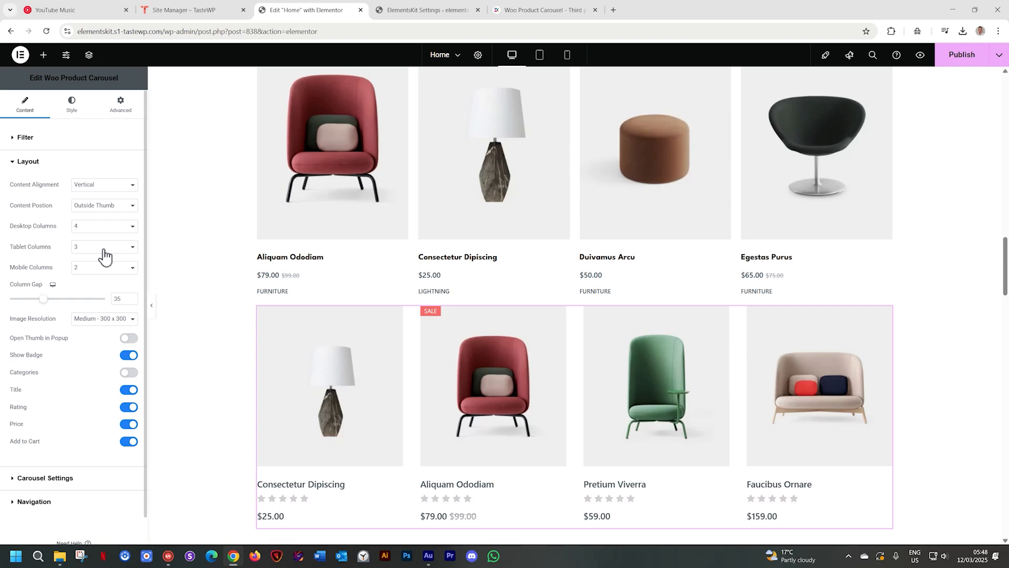
scroll(349, 284, "down", 3)
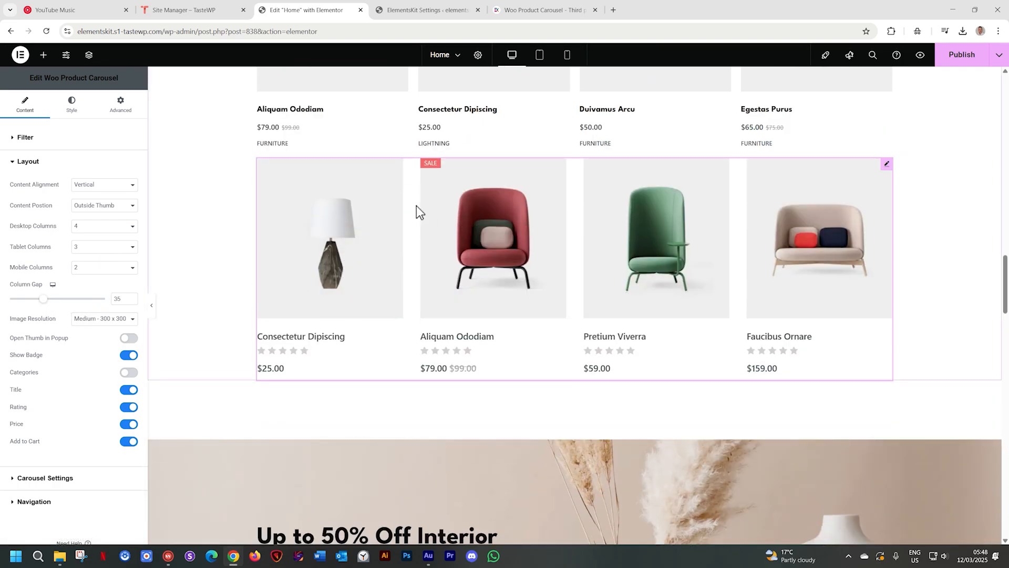
left_click_drag(43, 300, 48, 299)
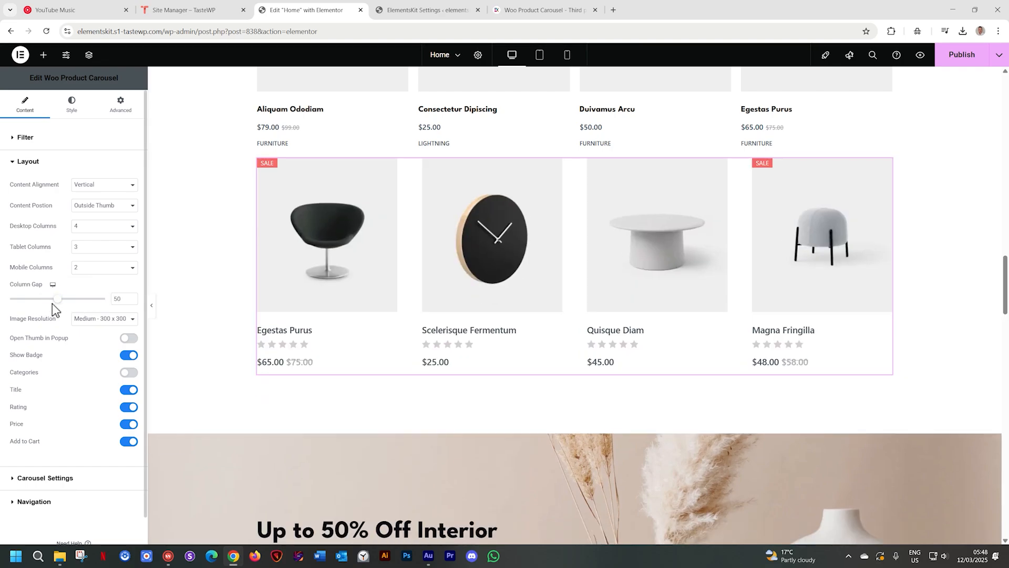
left_click_drag(55, 300, 34, 299)
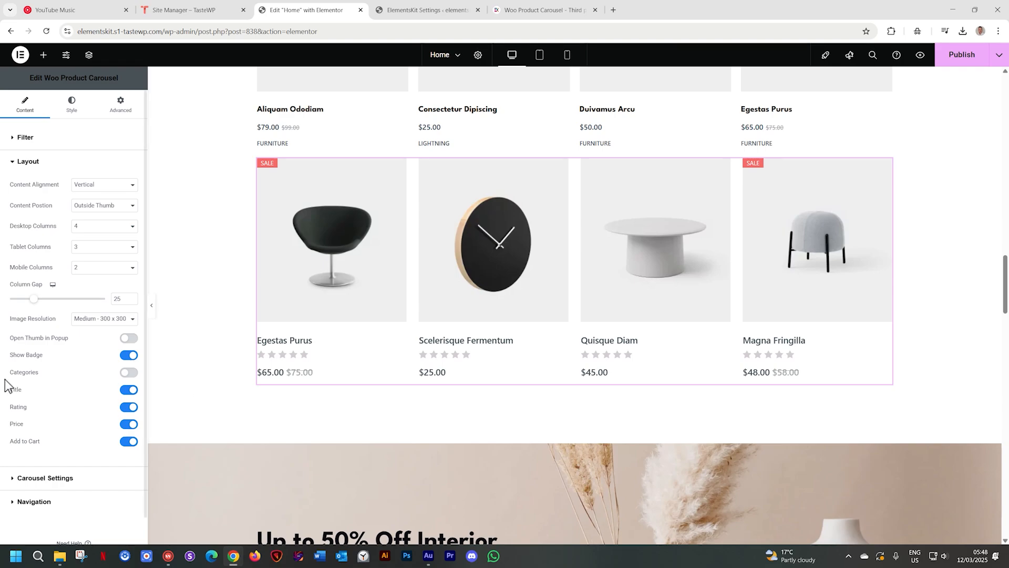
left_click(111, 319)
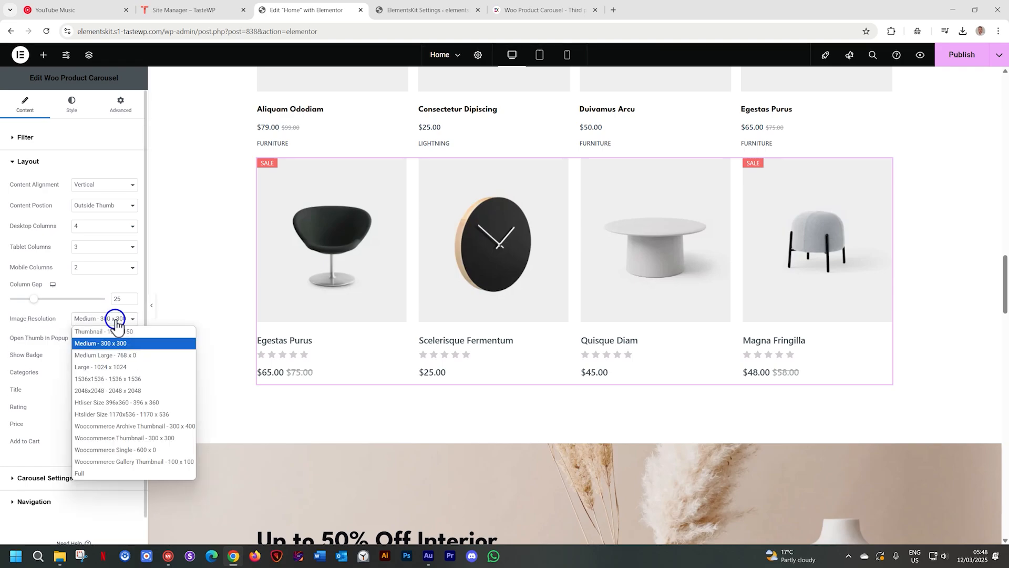
left_click(112, 322)
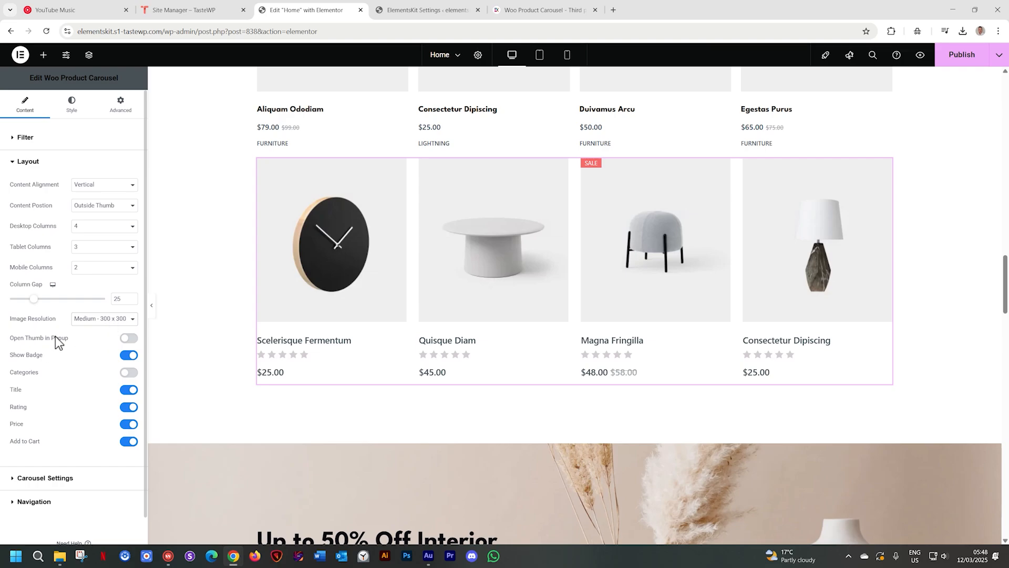
- Try Open Thumb in Popup by opening a carousel product's image in the page preview, and turn the option back off
left_click(126, 345)
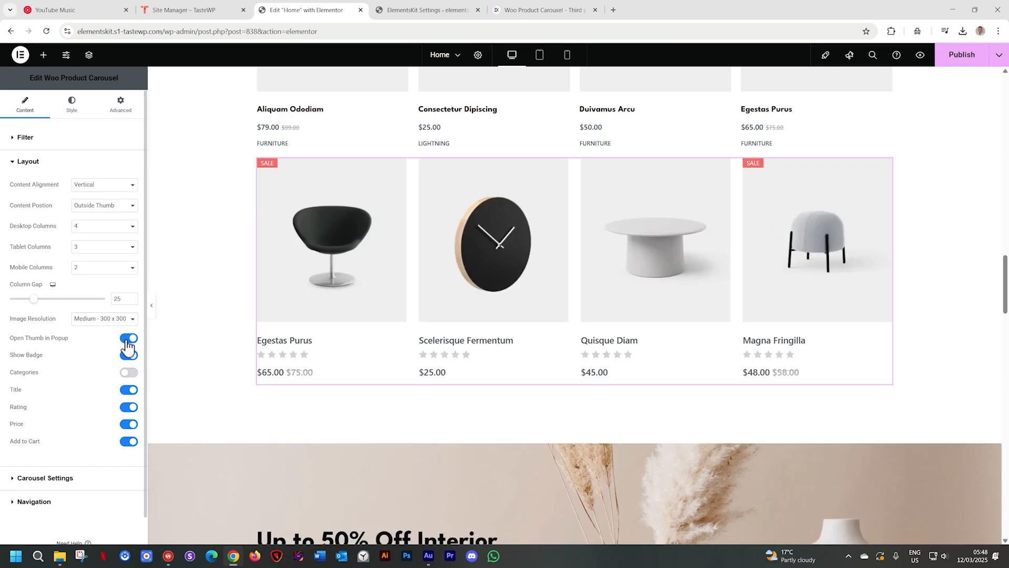
left_click(922, 58)
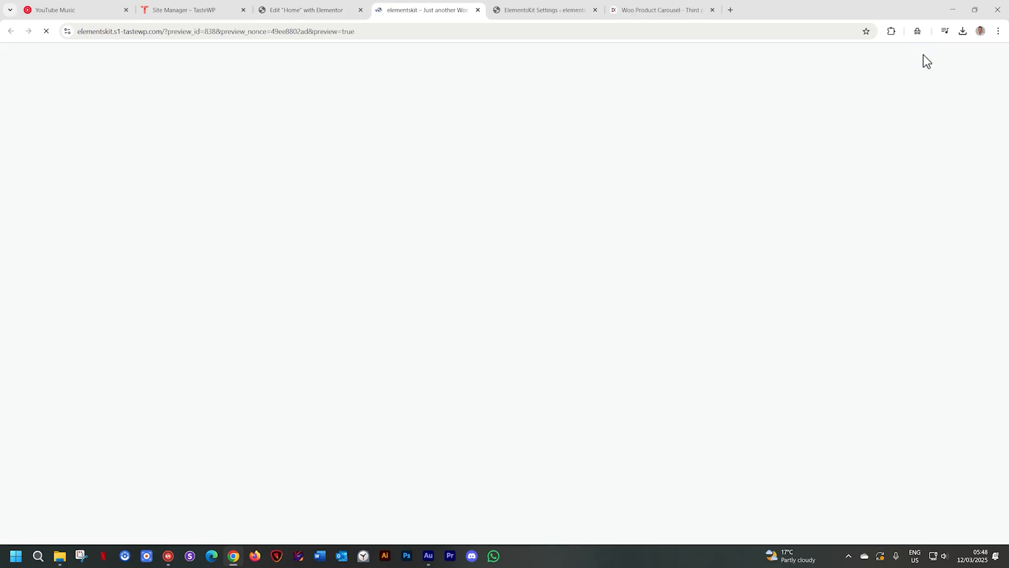
scroll(764, 209, "down", 12)
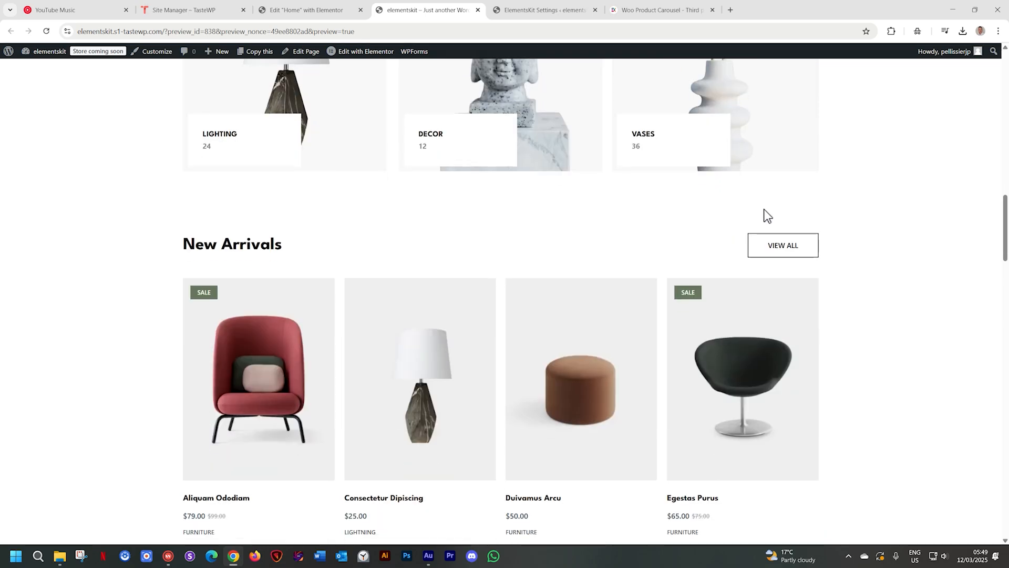
scroll(768, 216, "down", 6)
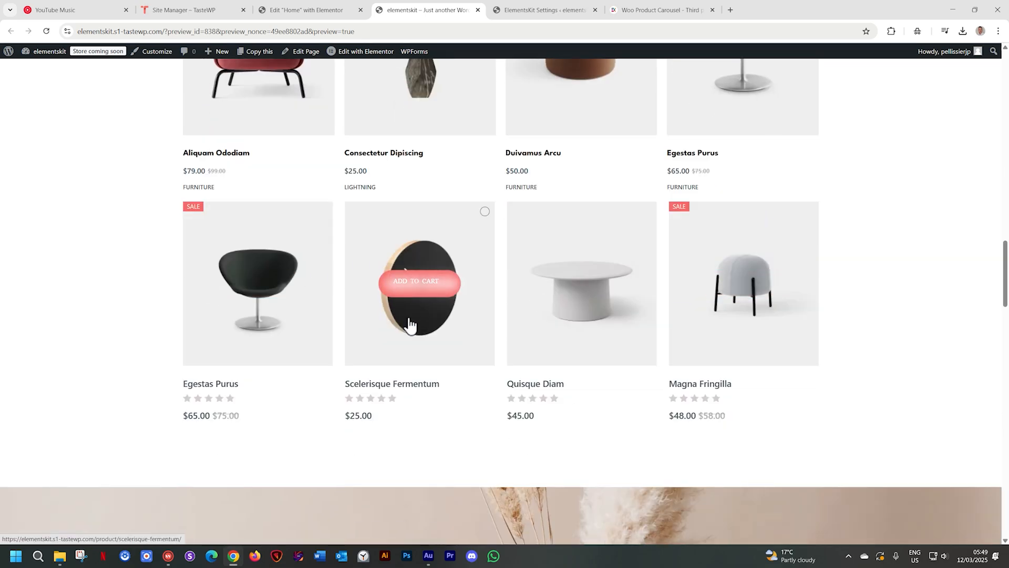
scroll(326, 168, "down", 1)
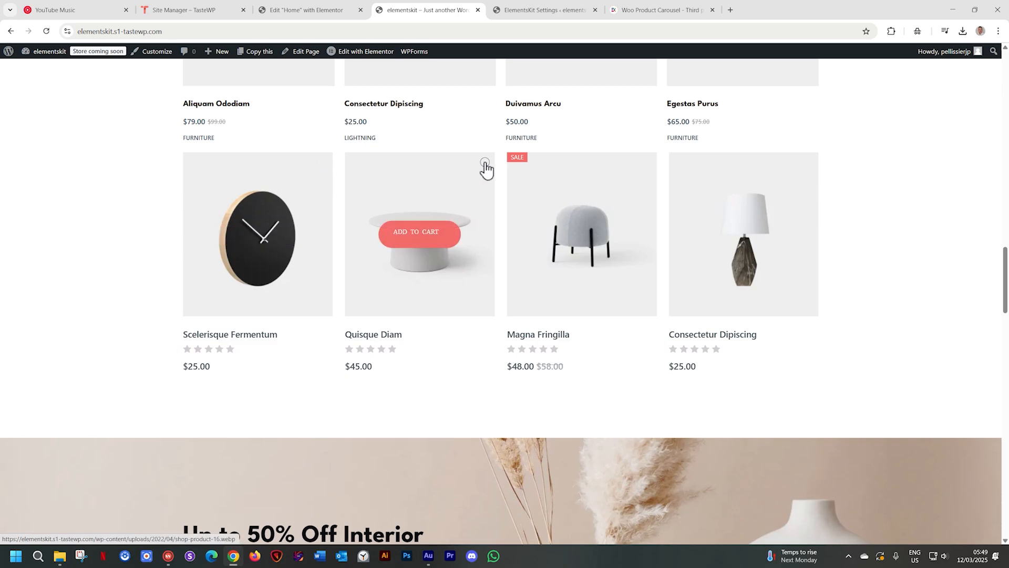
left_click(485, 163)
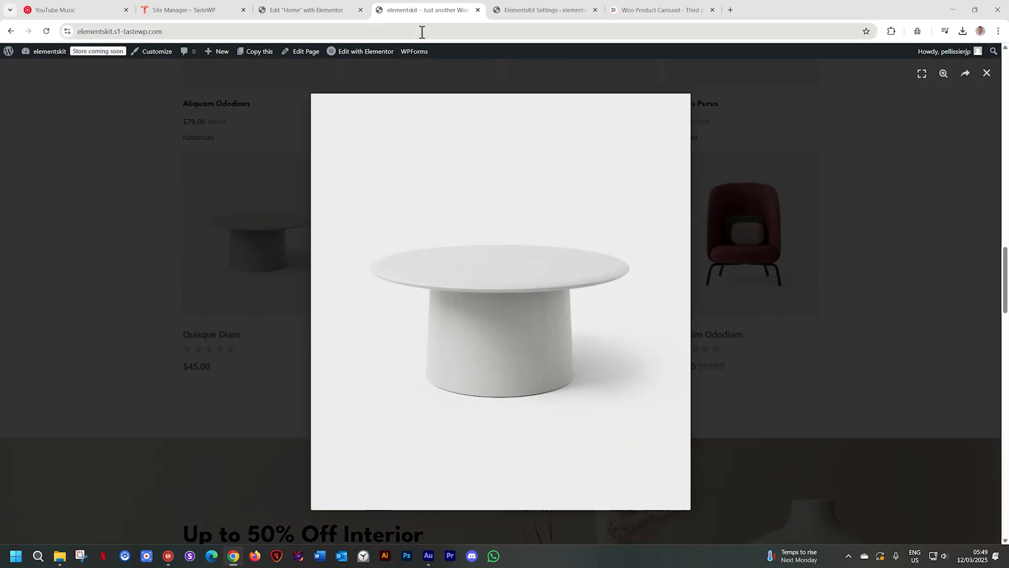
left_click(477, 9)
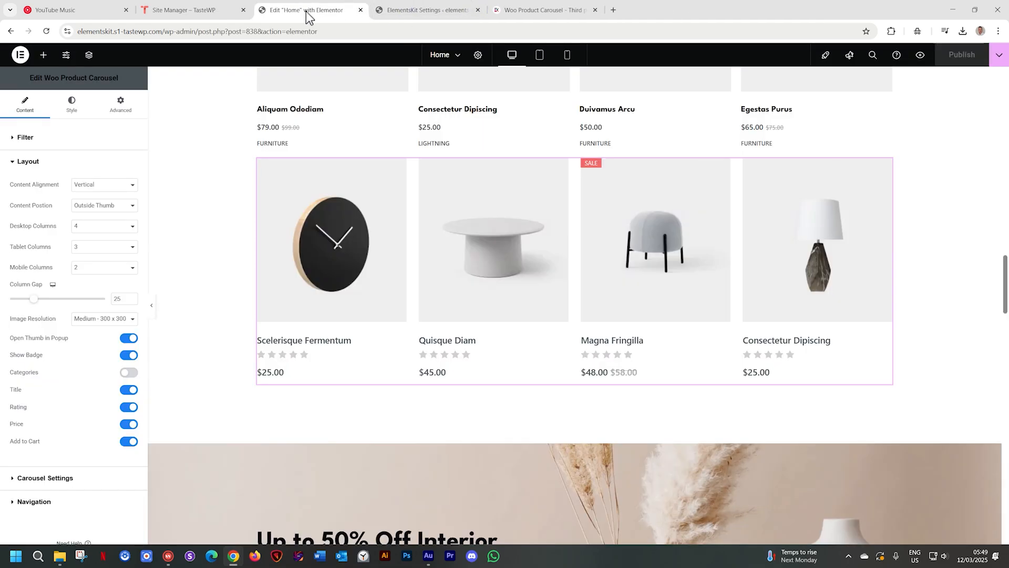
left_click(133, 339)
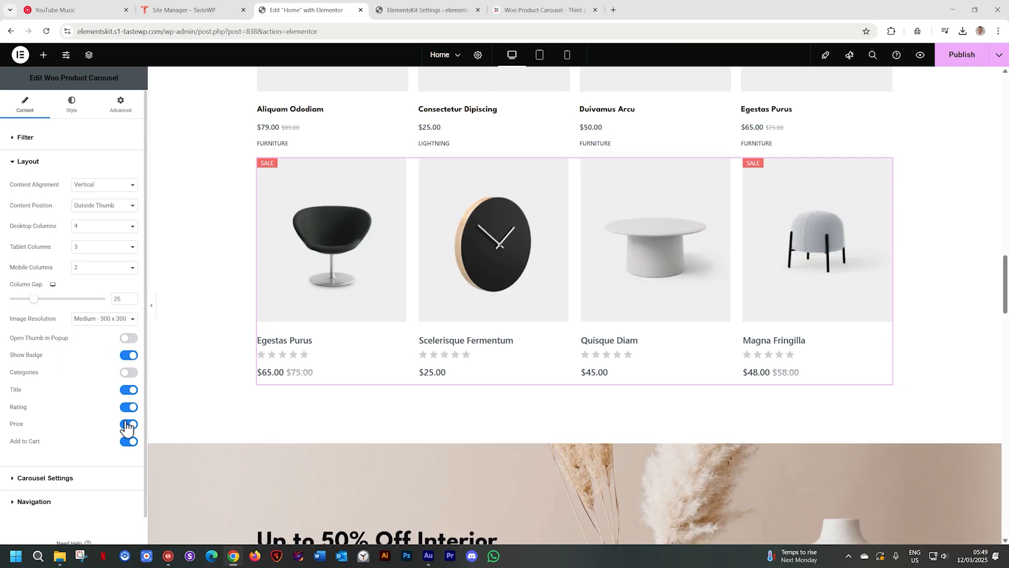
- Show the product categories in the carousel and hide the product ratings
left_click(132, 373)
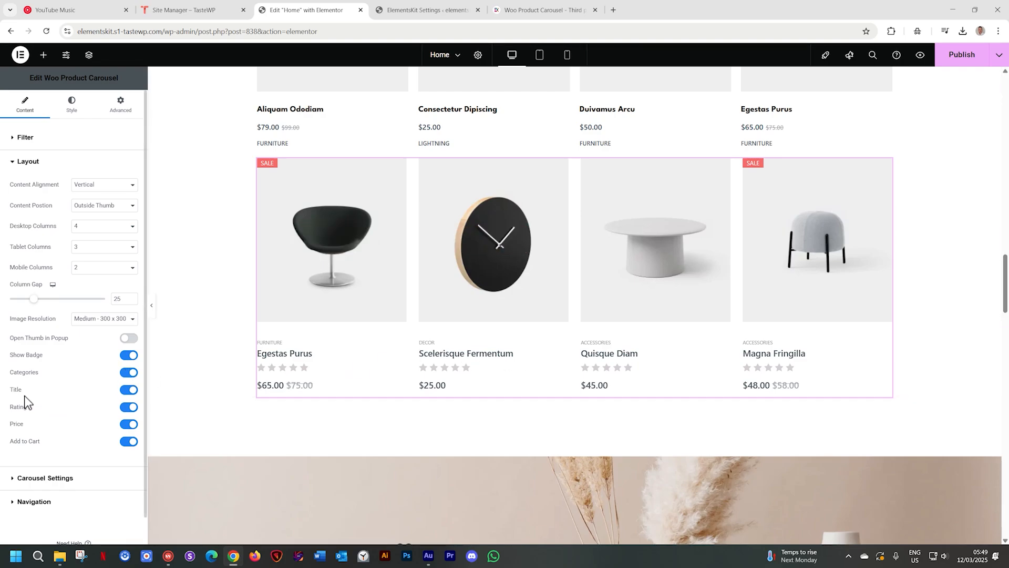
left_click(126, 409)
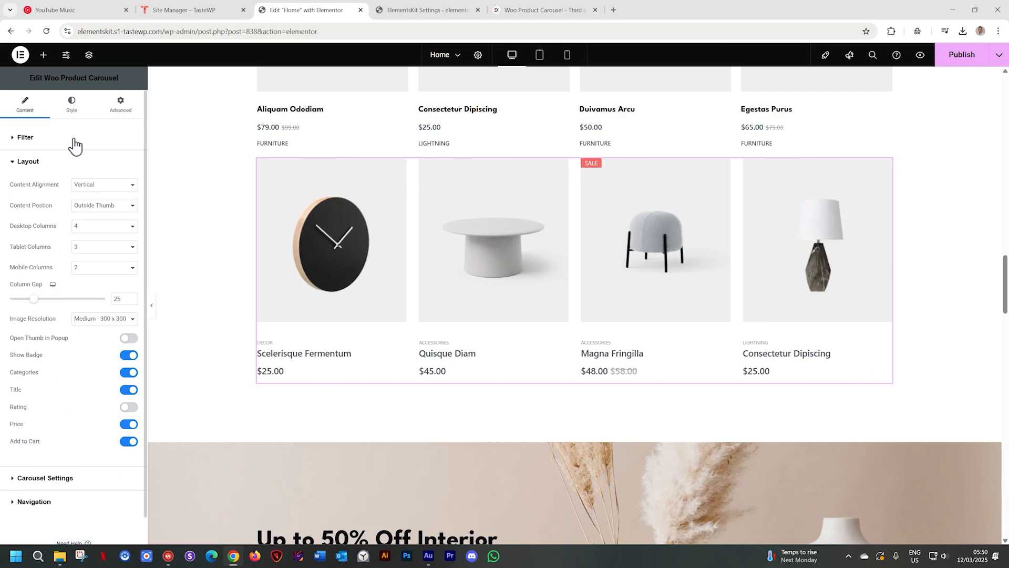
left_click(77, 105)
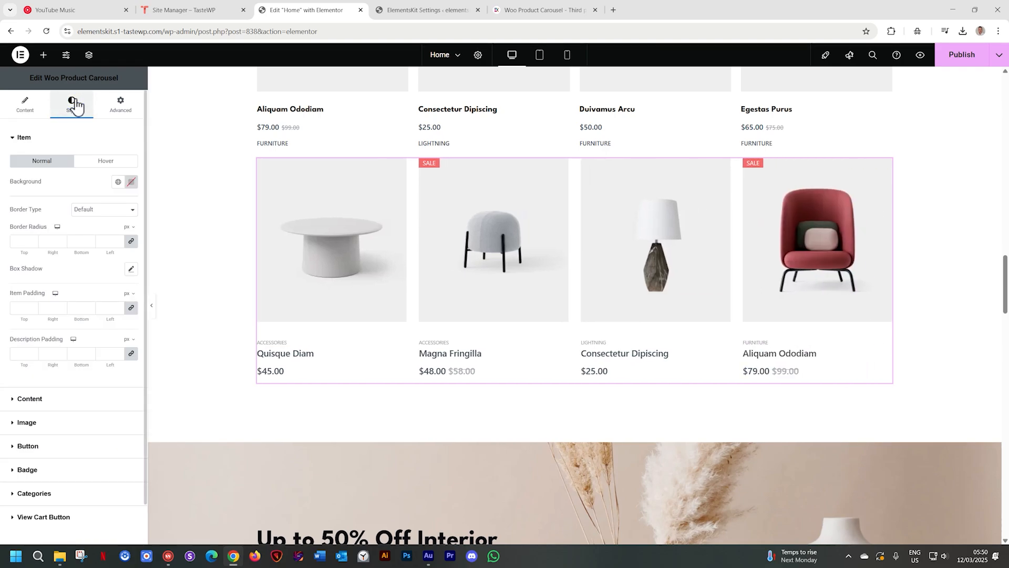
left_click(16, 108)
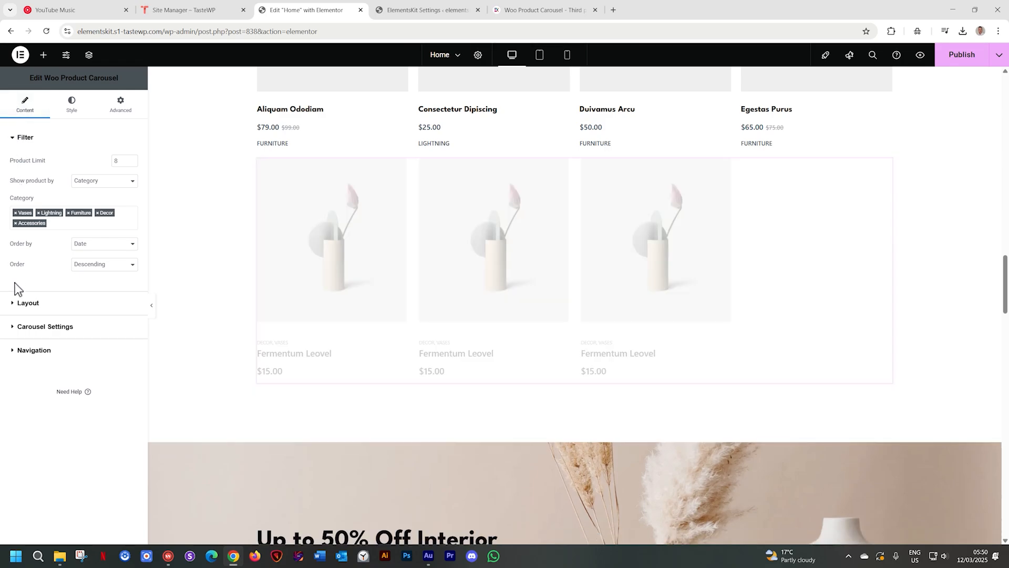
- Try the Horizontal content alignment with flipped content on the carousel, and restore the Vertical alignment
left_click(30, 302)
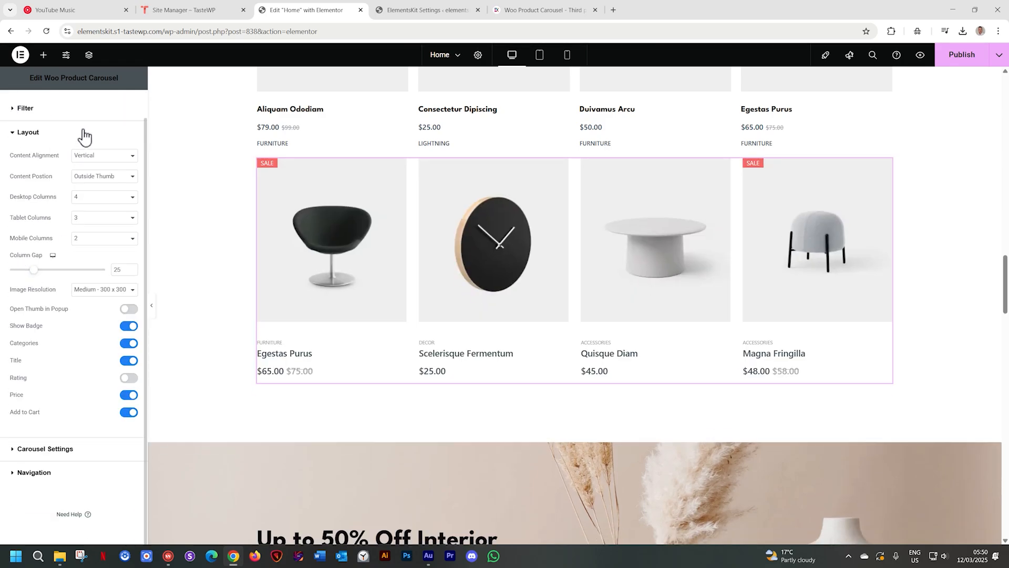
left_click(82, 156)
left_click(82, 180)
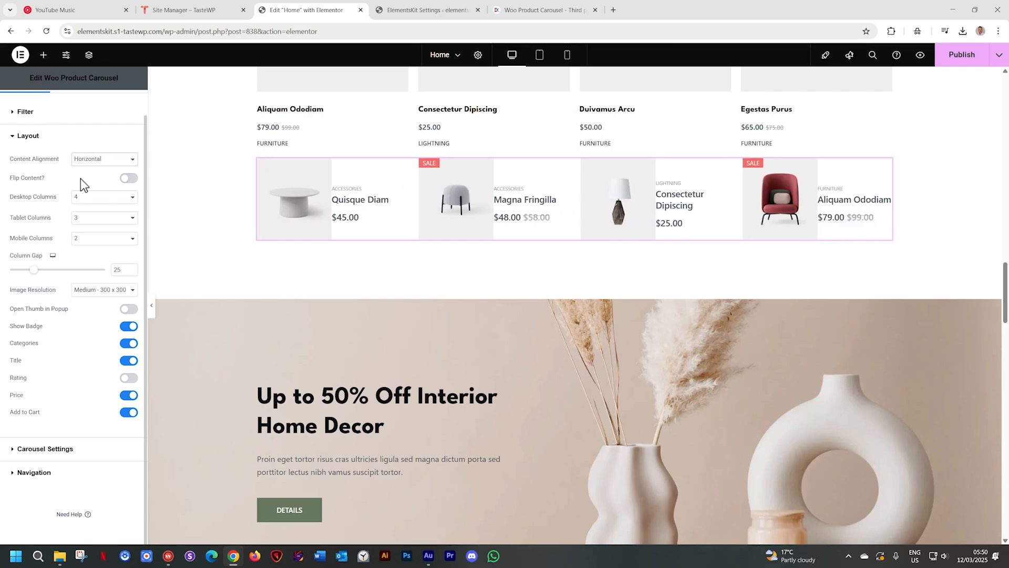
left_click(129, 179)
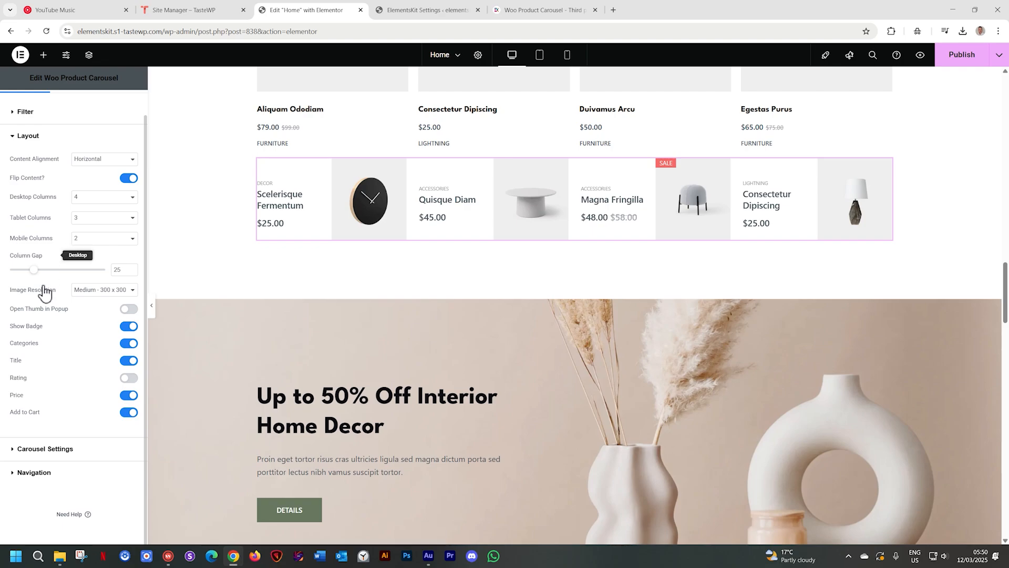
left_click(100, 159)
left_click(98, 169)
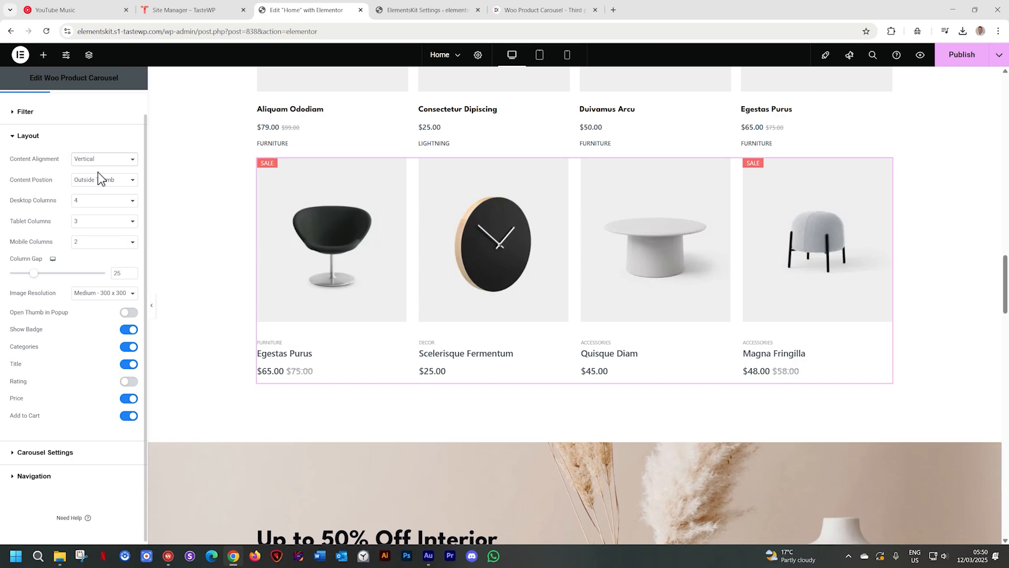
- Try the Horizontal content alignment with price and categories hidden, and restore Vertical alignment with both shown
left_click(100, 159)
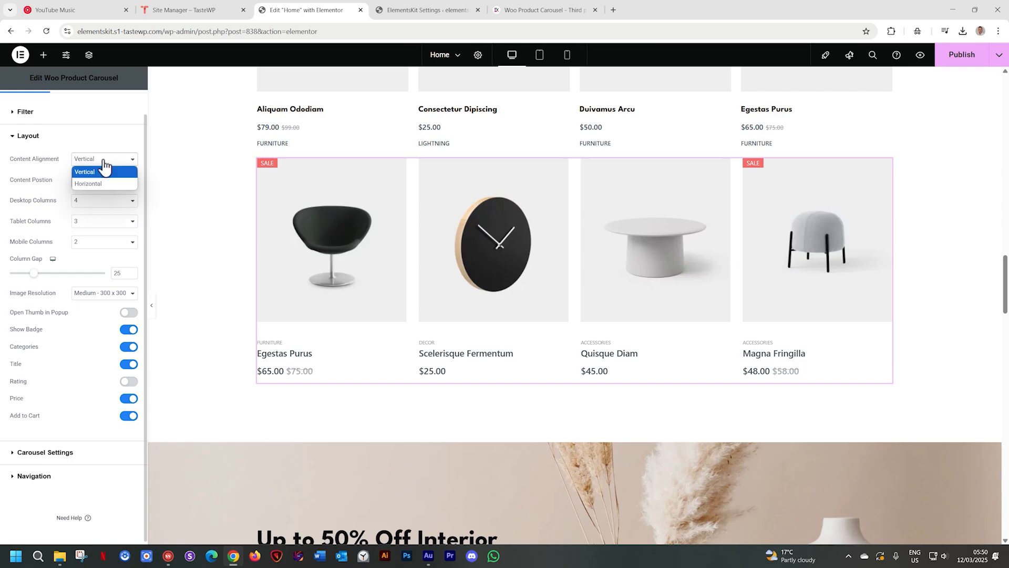
left_click(96, 181)
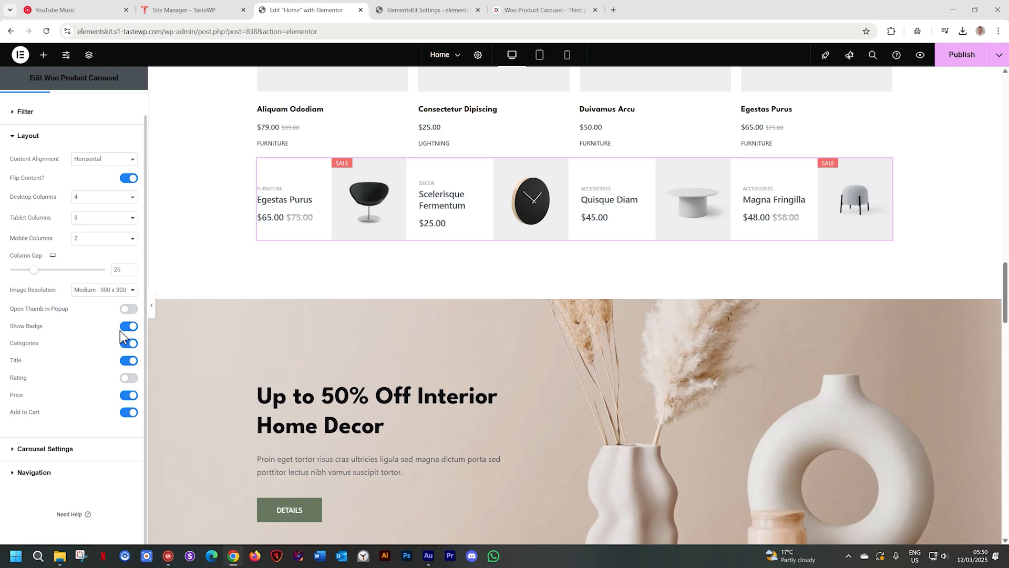
left_click(128, 395)
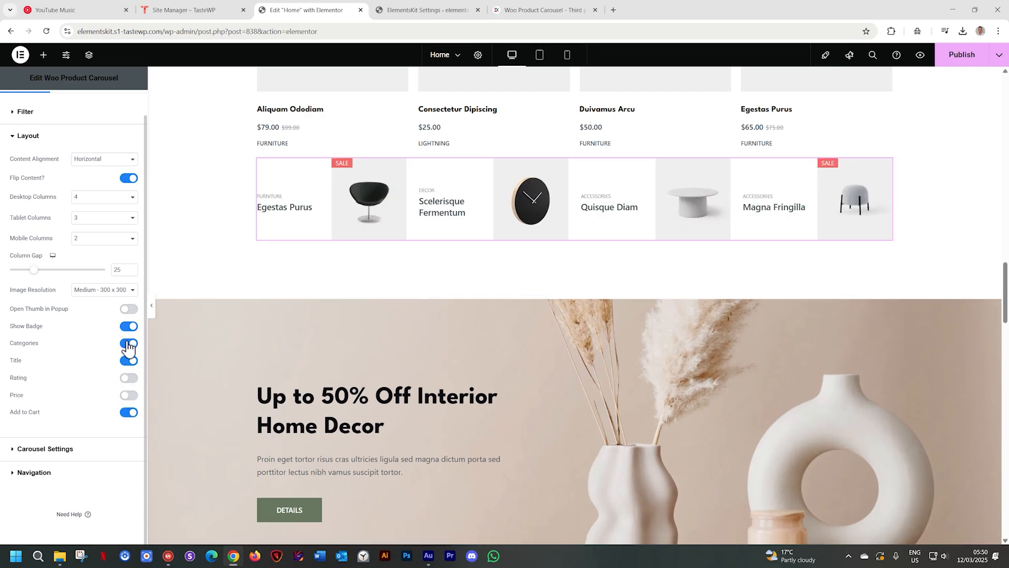
left_click(129, 344)
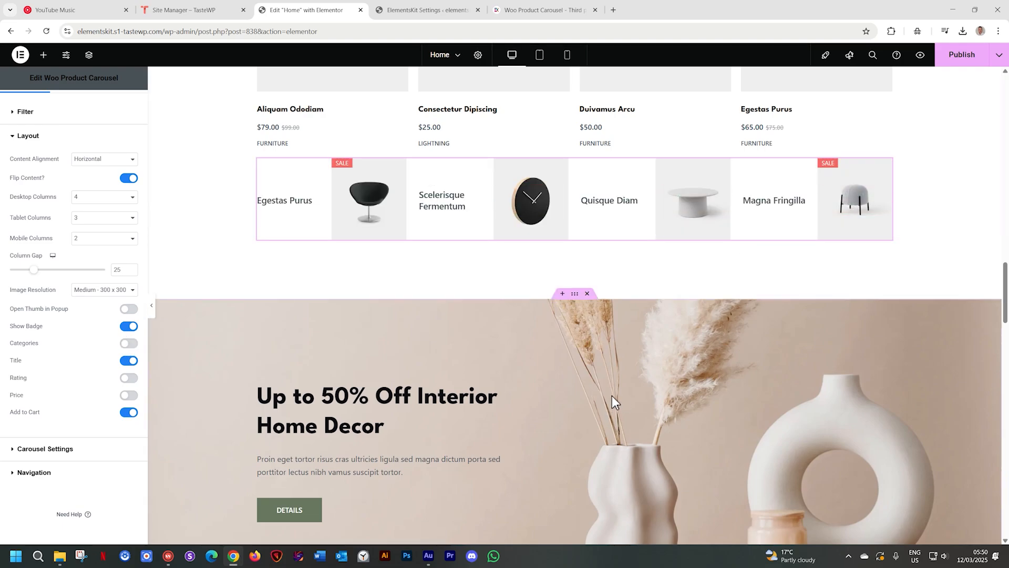
left_click(87, 158)
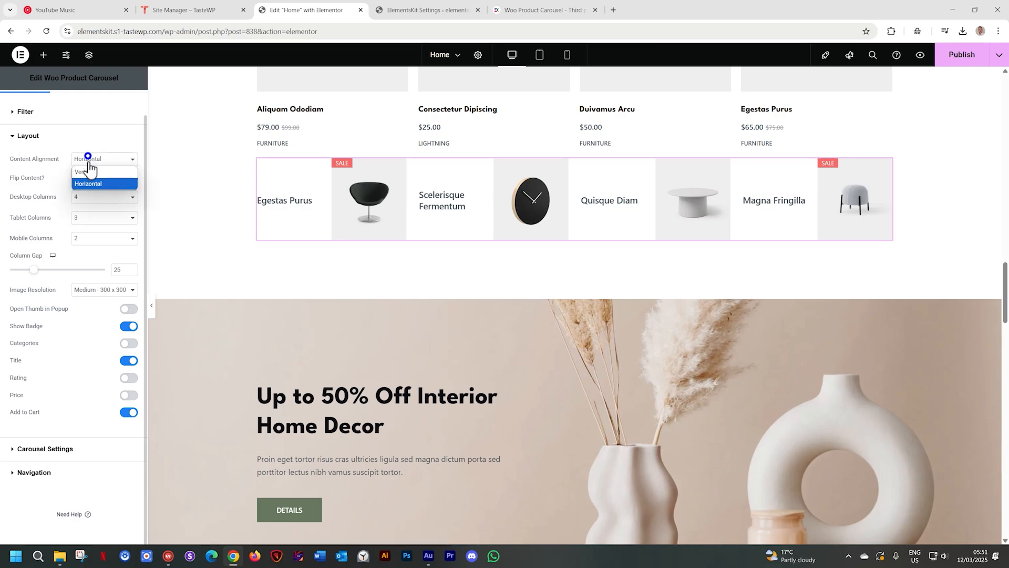
left_click(88, 176)
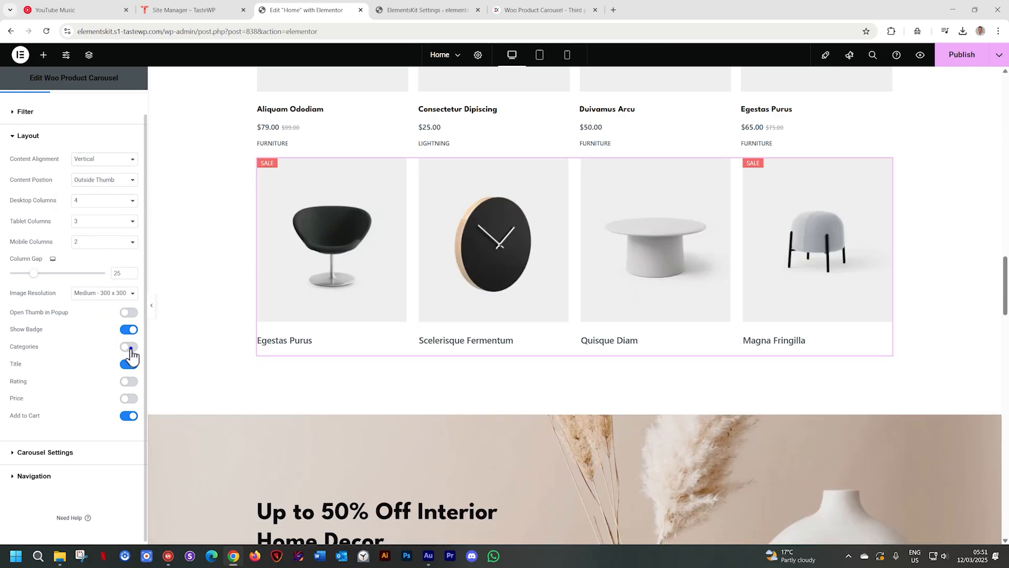
left_click(129, 399)
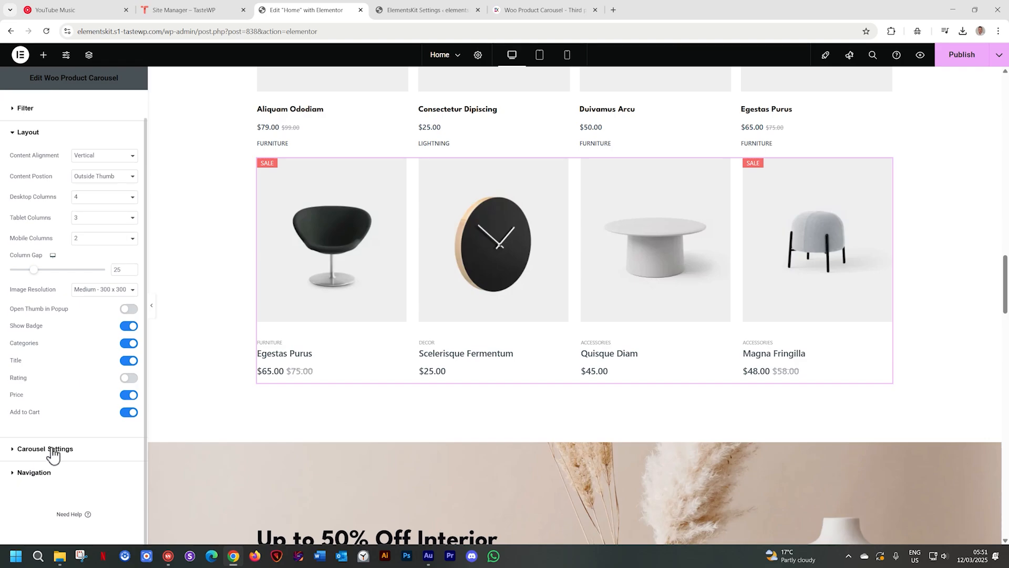
- Review the carousel's autoplay, loop and animation speed settings, and set its navigation to Arrows and Dots
left_click(51, 451)
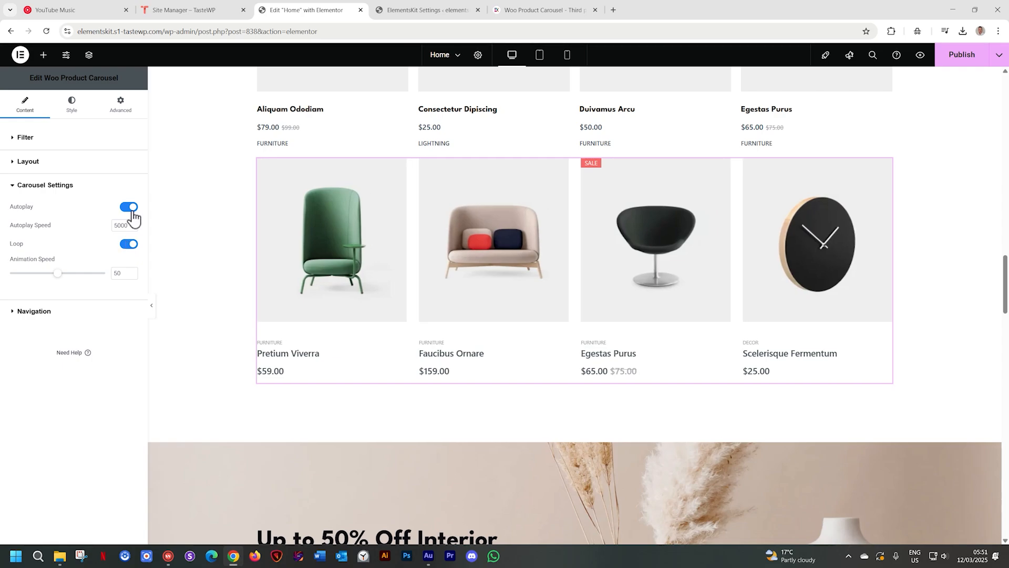
left_click(65, 311)
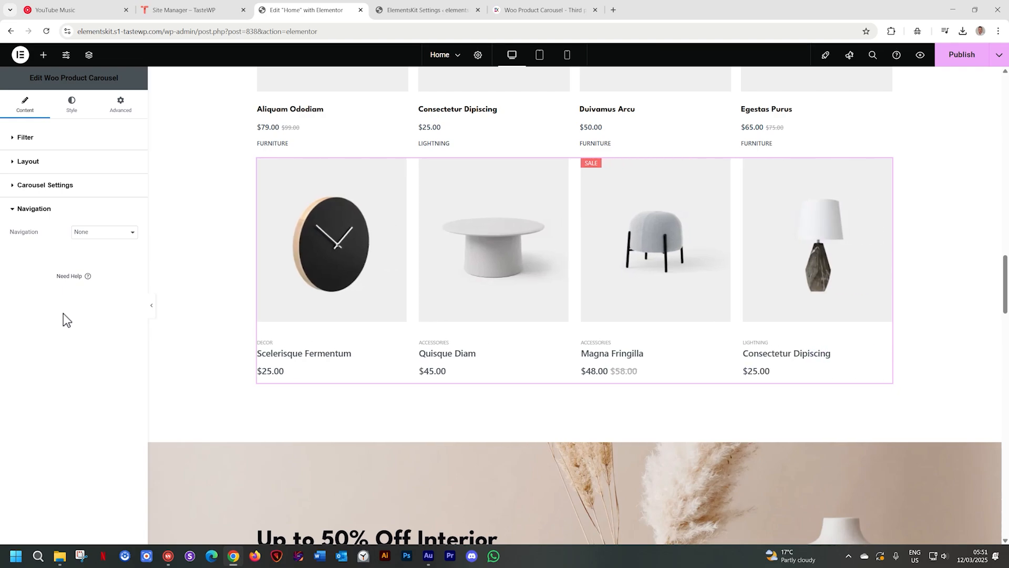
left_click(87, 237)
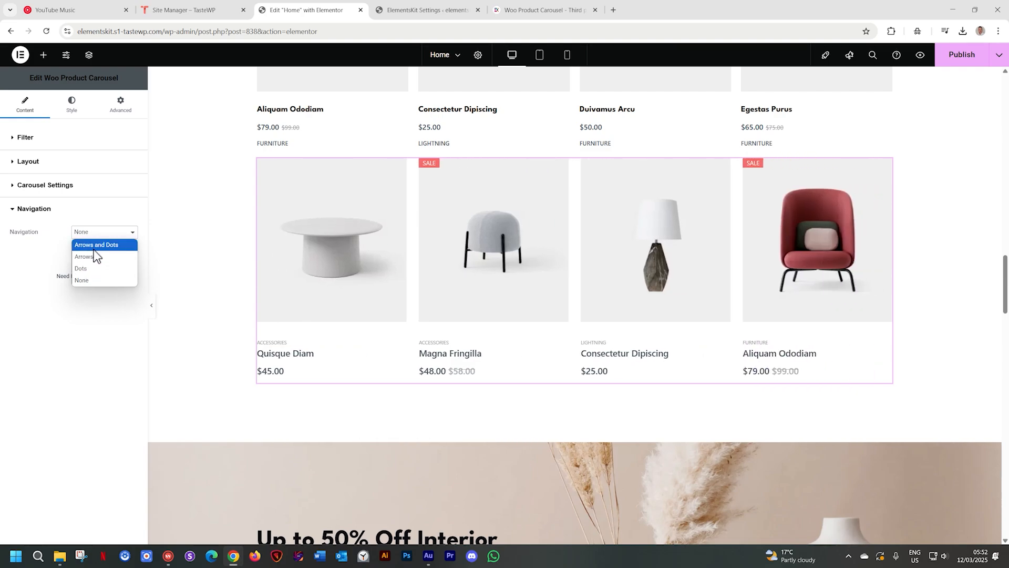
left_click(95, 245)
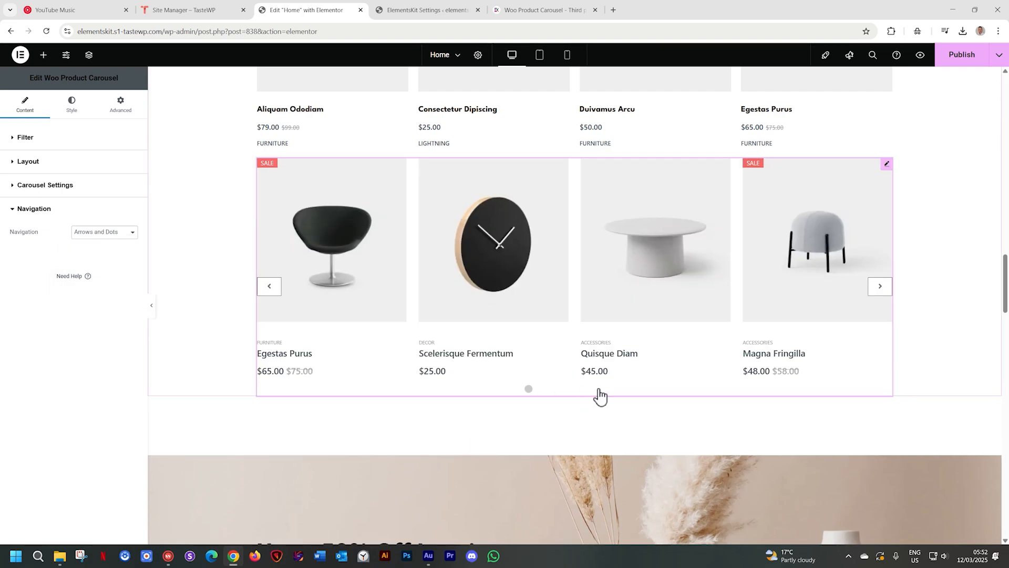
- Set the normal-state color of the carousel's navigation dots to the muted green #477F68
left_click(72, 105)
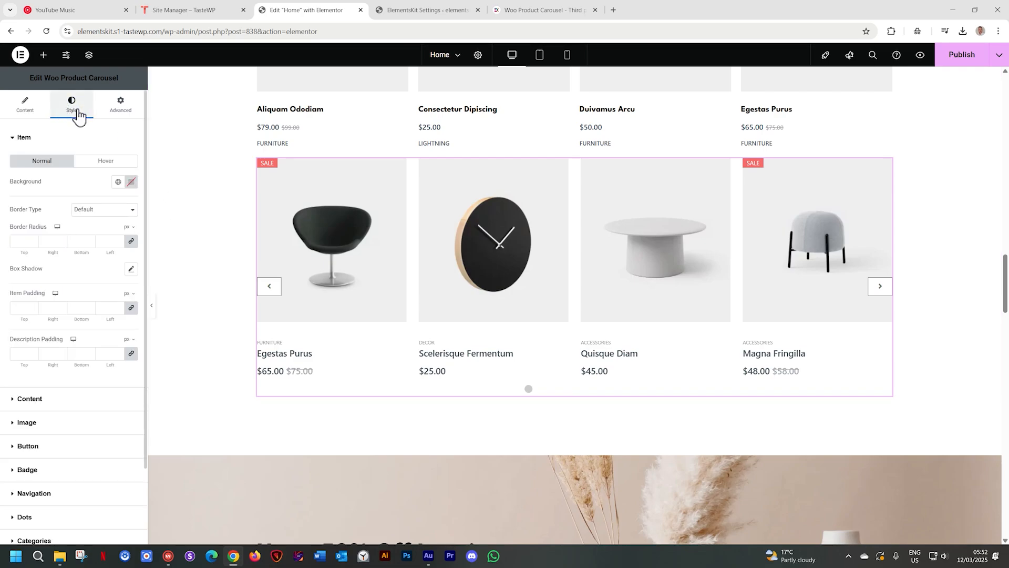
scroll(48, 384, "down", 3)
left_click(25, 426)
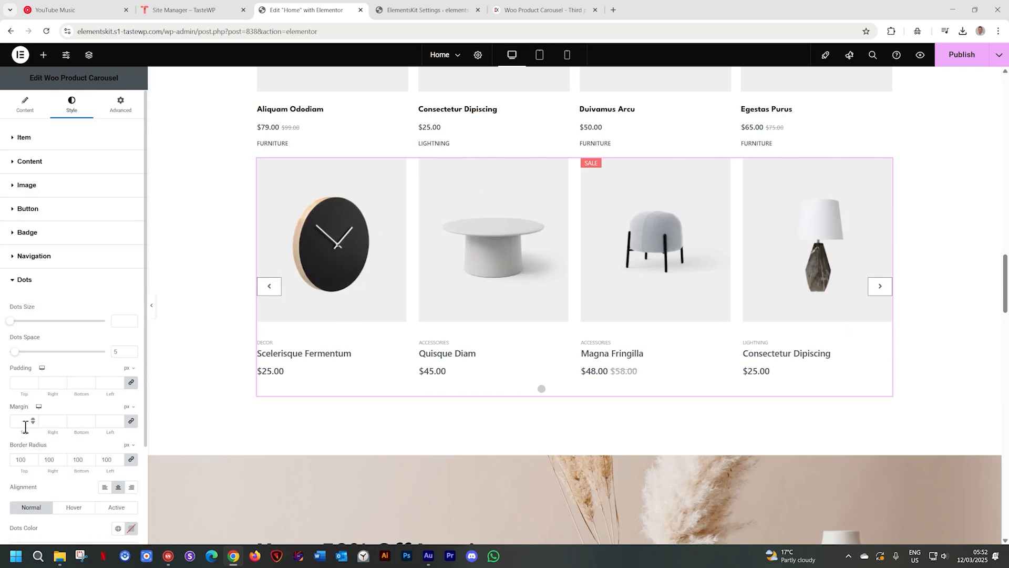
scroll(70, 360, "down", 3)
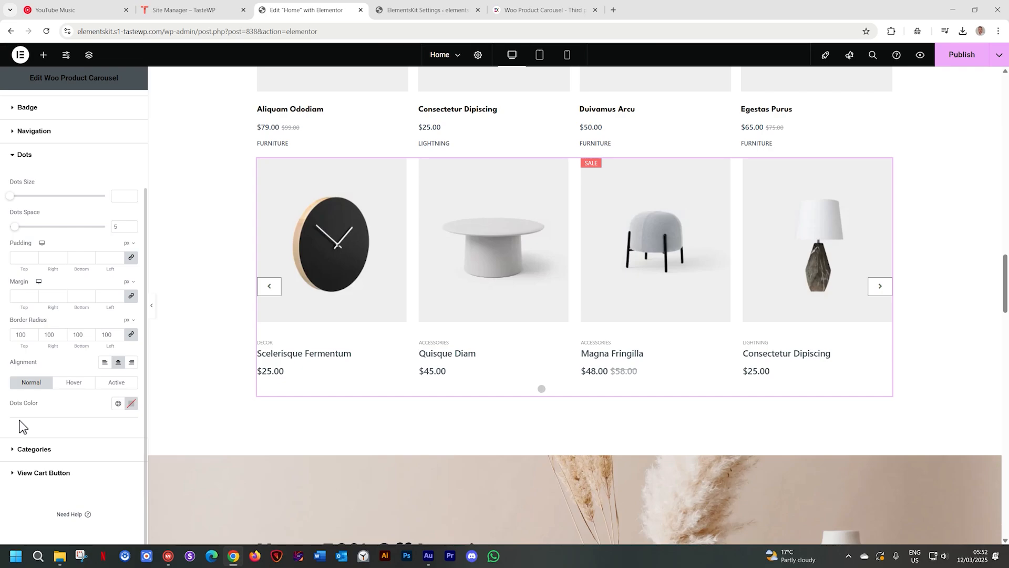
left_click(131, 404)
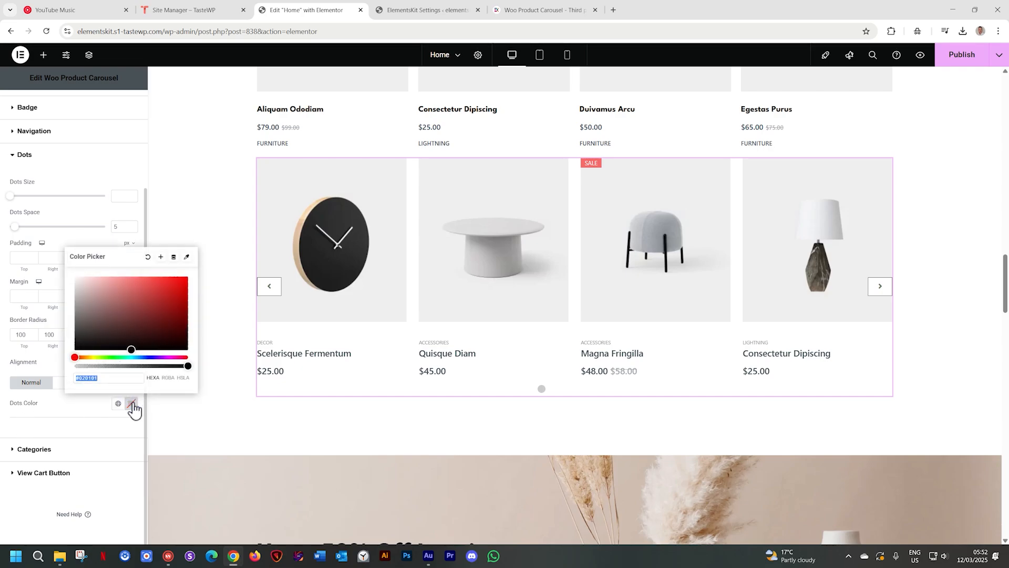
left_click(166, 283)
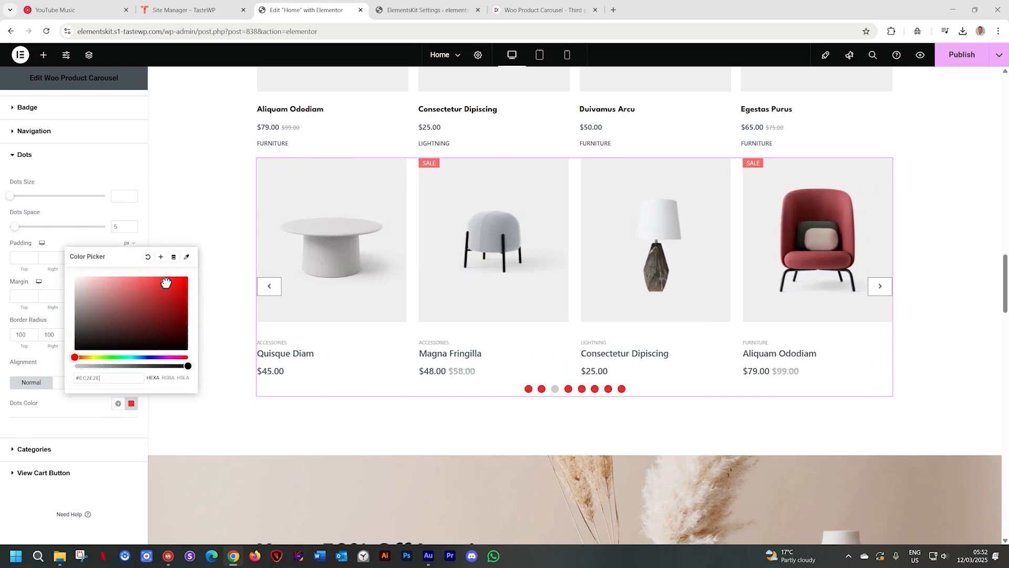
left_click(124, 357)
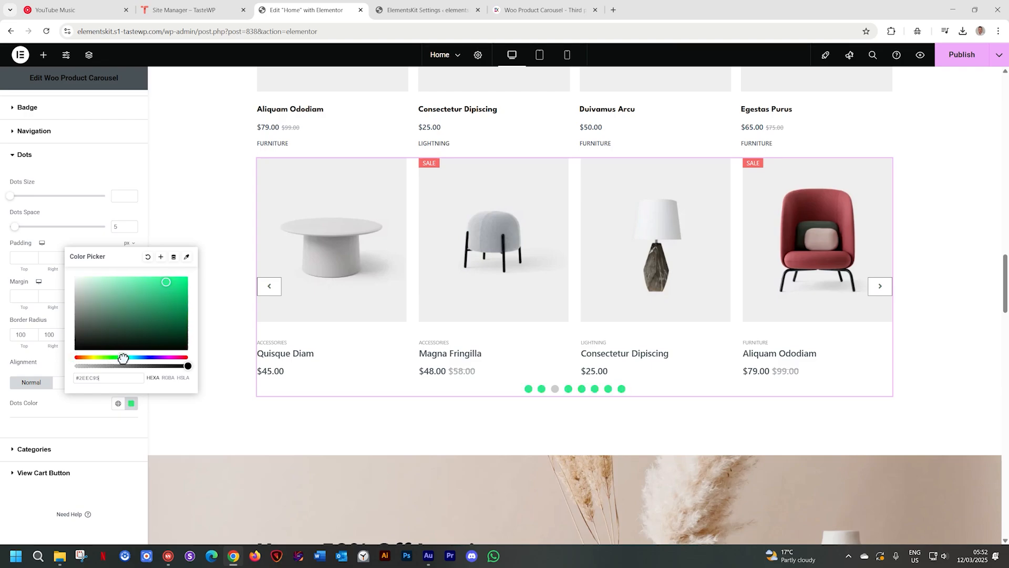
left_click(155, 317)
left_click_drag(158, 313, 170, 296)
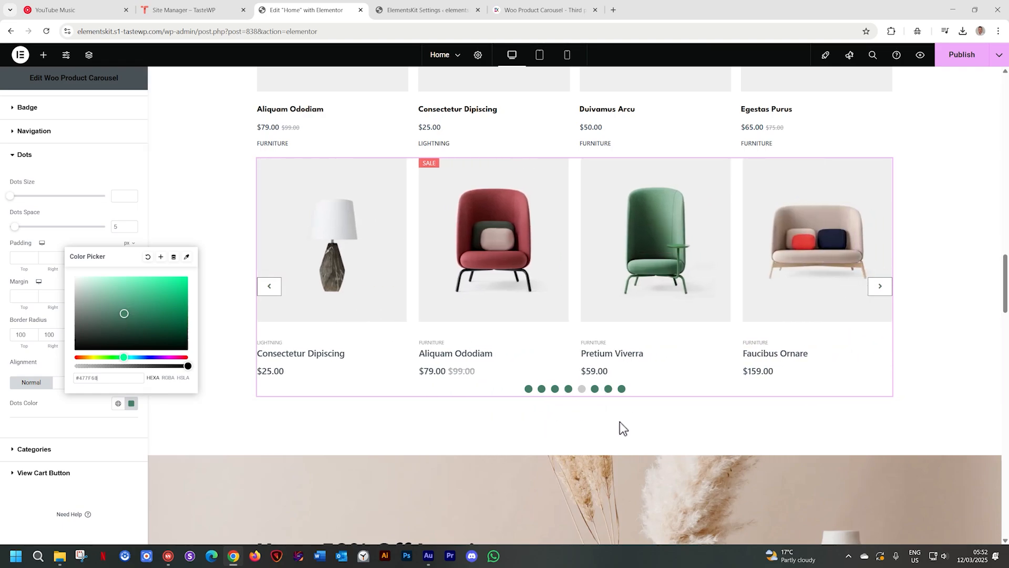
left_click(931, 384)
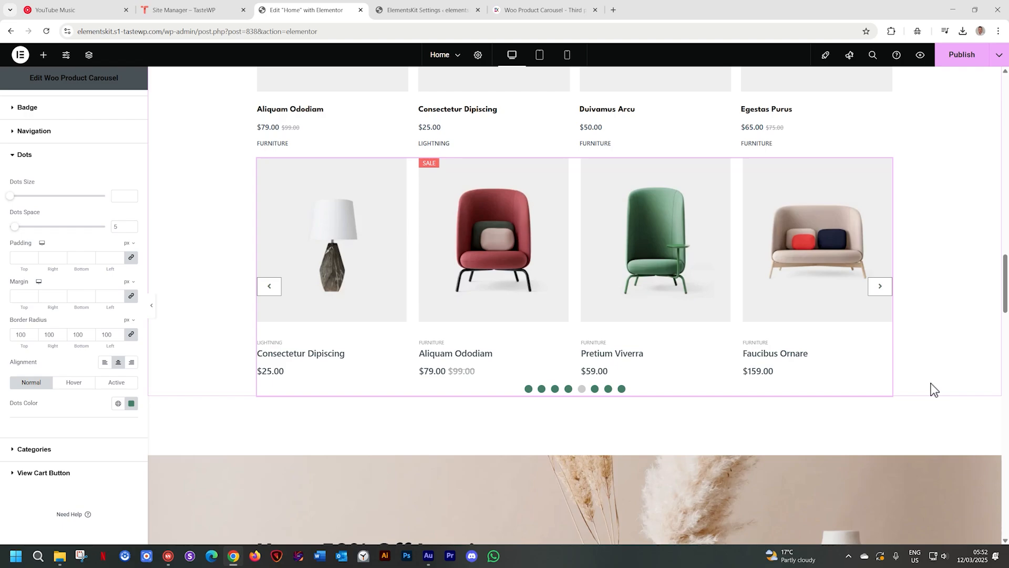
- Publish the Home page and open its preview at the Woo Product Carousel to check the navigation
left_click(963, 59)
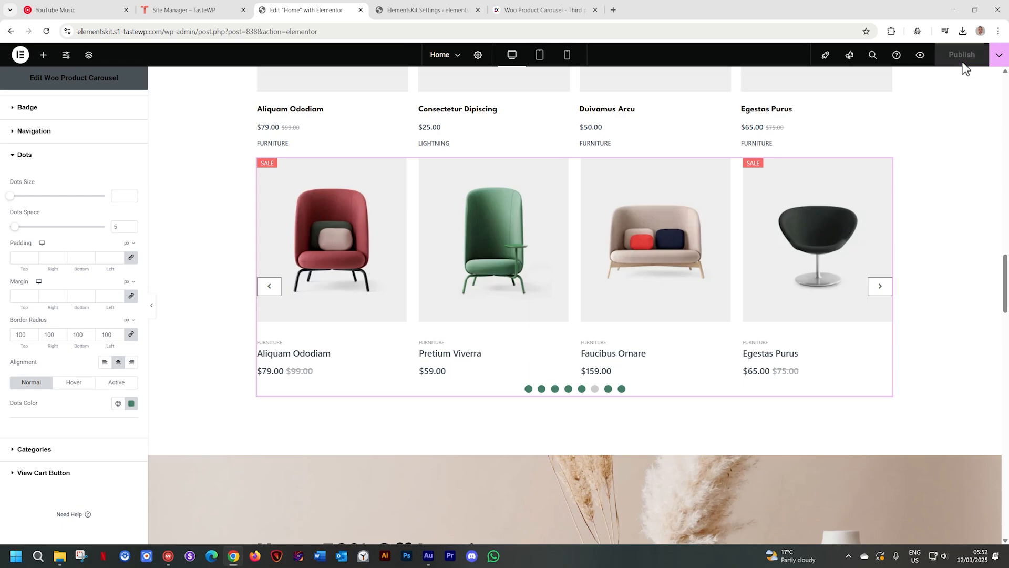
left_click(921, 56)
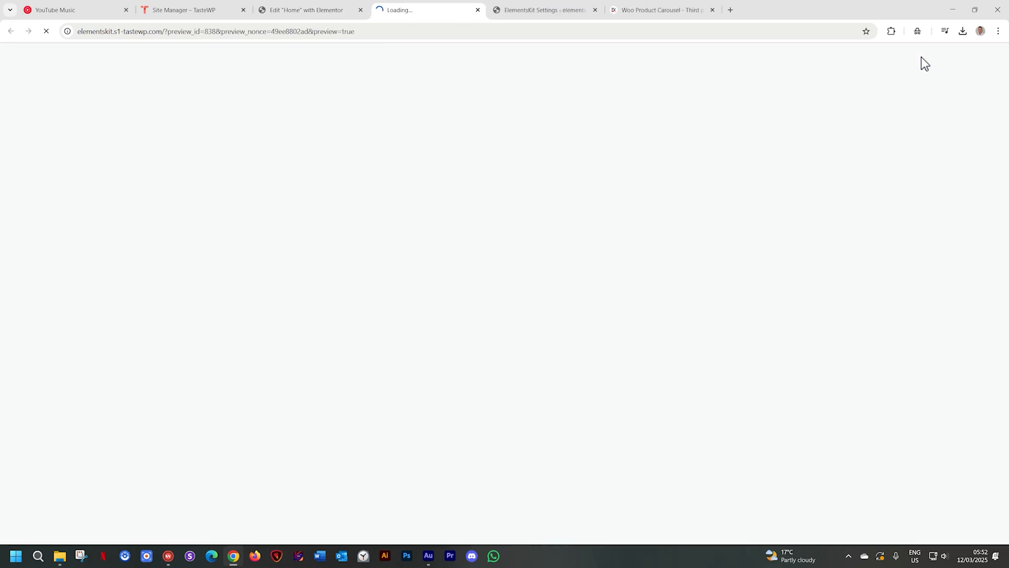
scroll(815, 131, "down", 10)
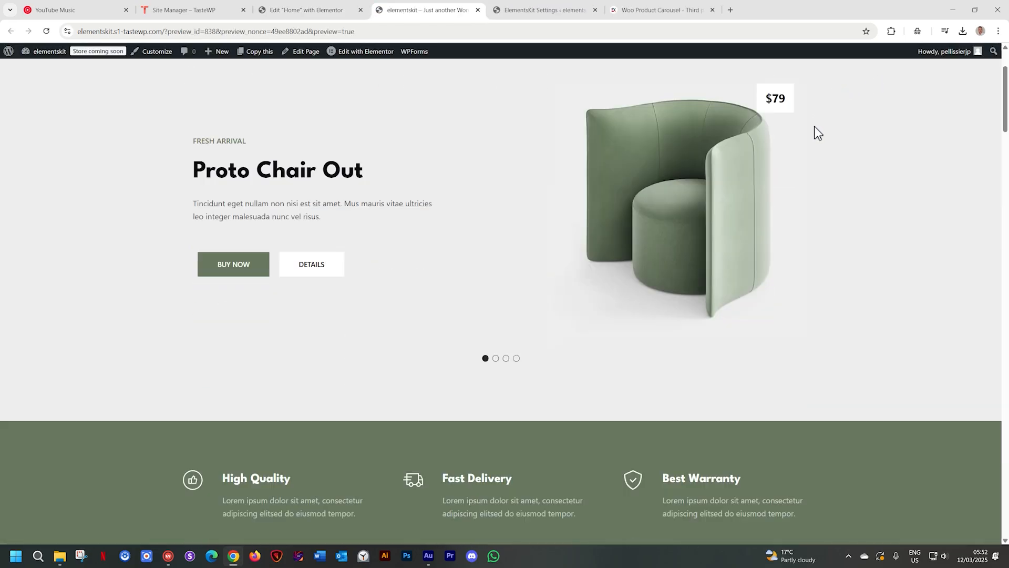
scroll(815, 131, "down", 15)
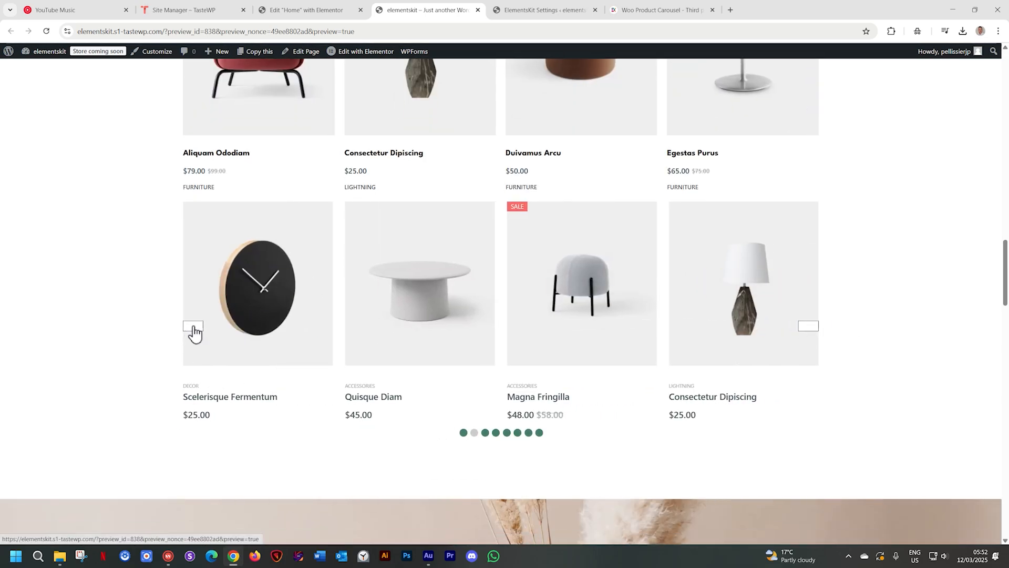
- Back in the editor, replace the carousel's previous-arrow navigation icon with Arrow left from the icon library
left_click(291, 6)
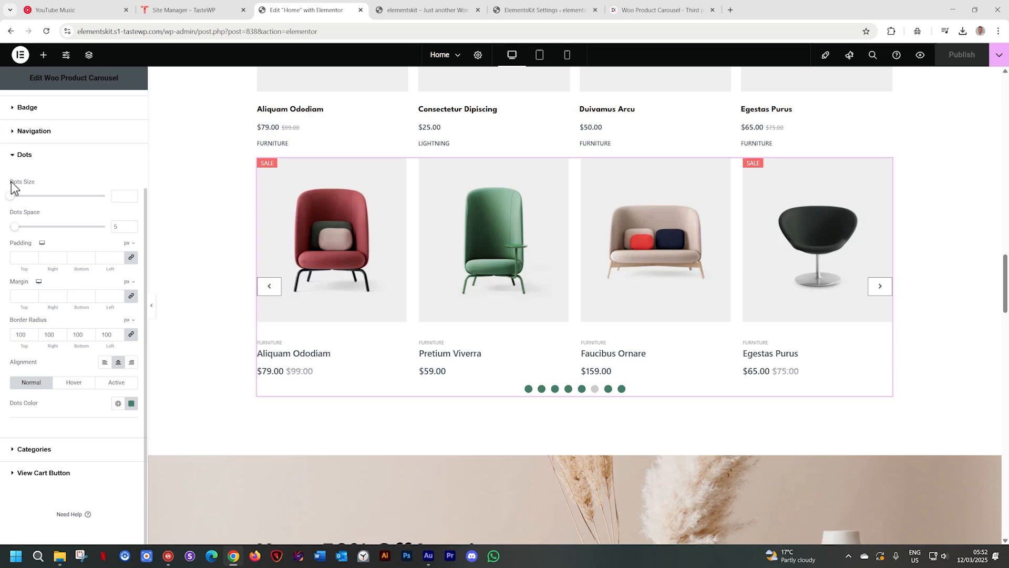
scroll(19, 107, "up", 3)
left_click(25, 104)
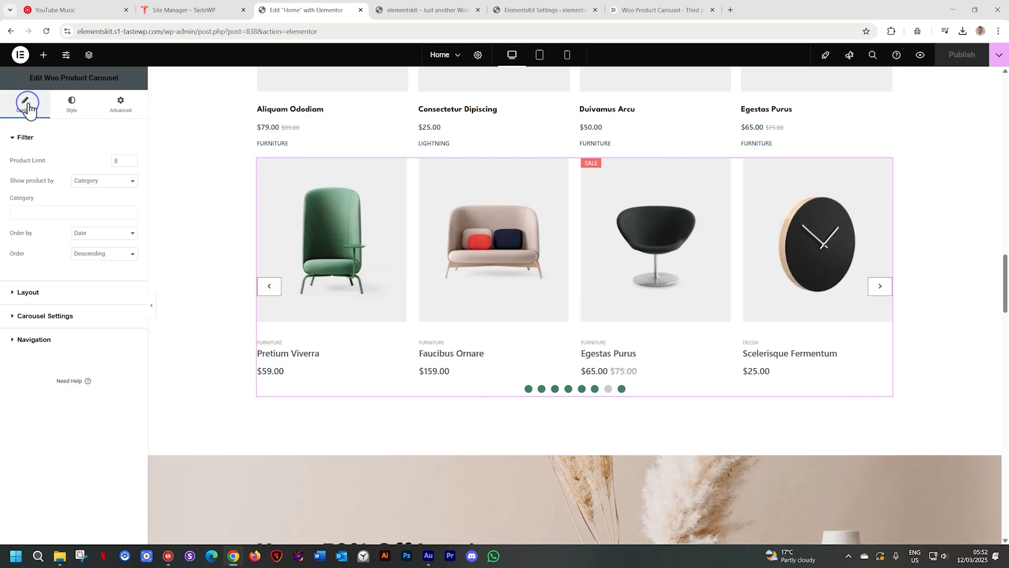
left_click(35, 349)
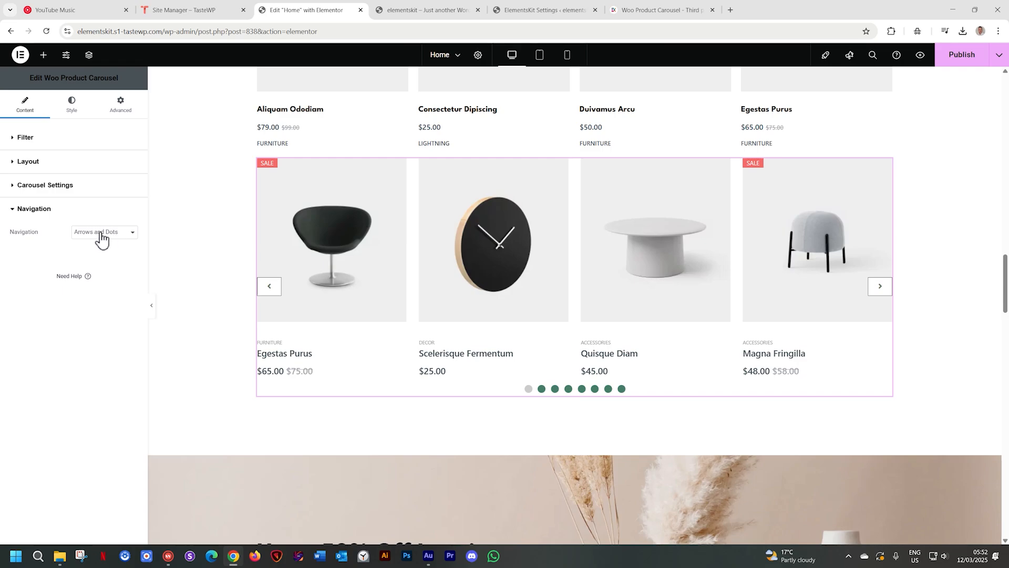
left_click(74, 108)
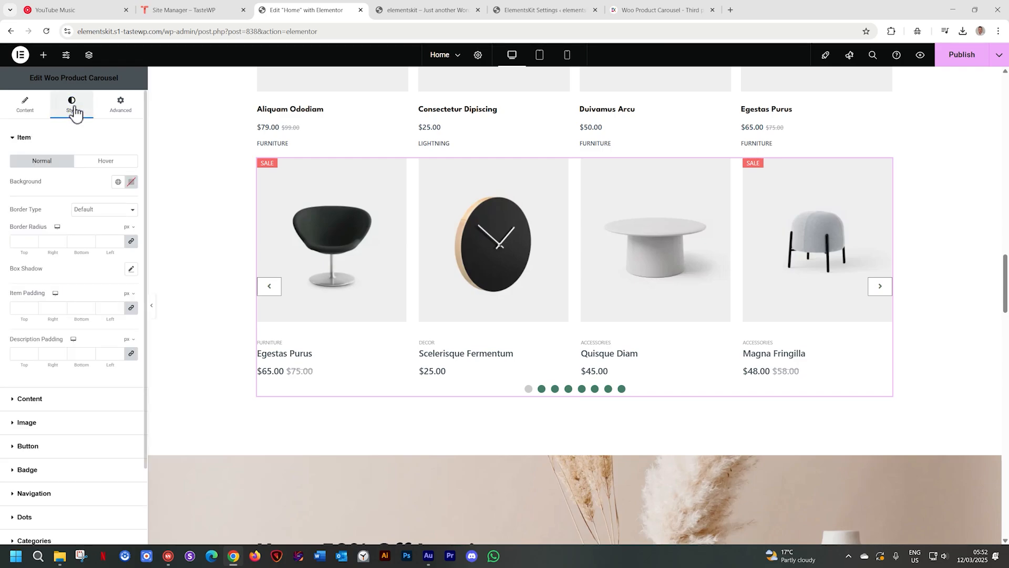
scroll(73, 167, "down", 2)
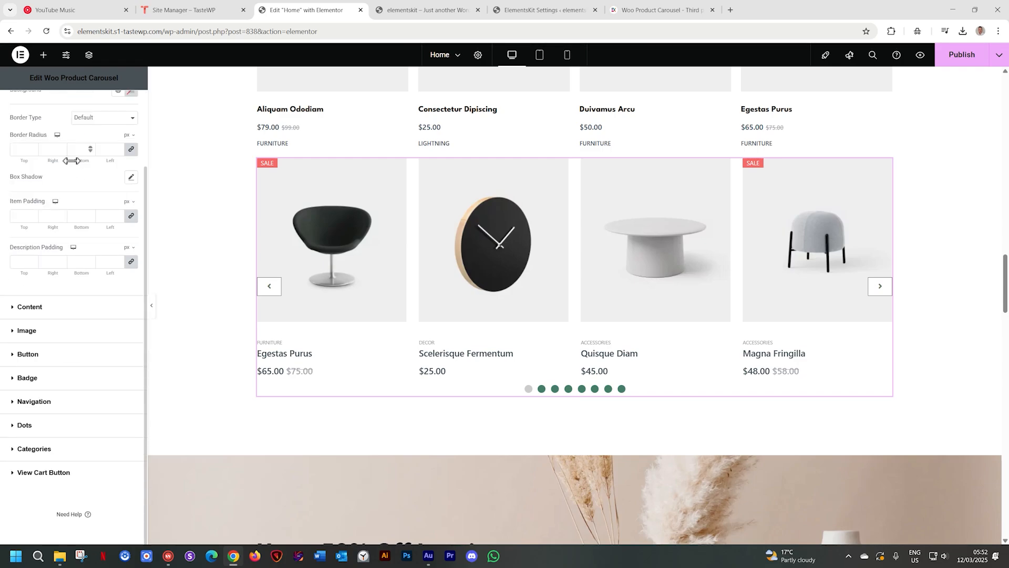
left_click(26, 402)
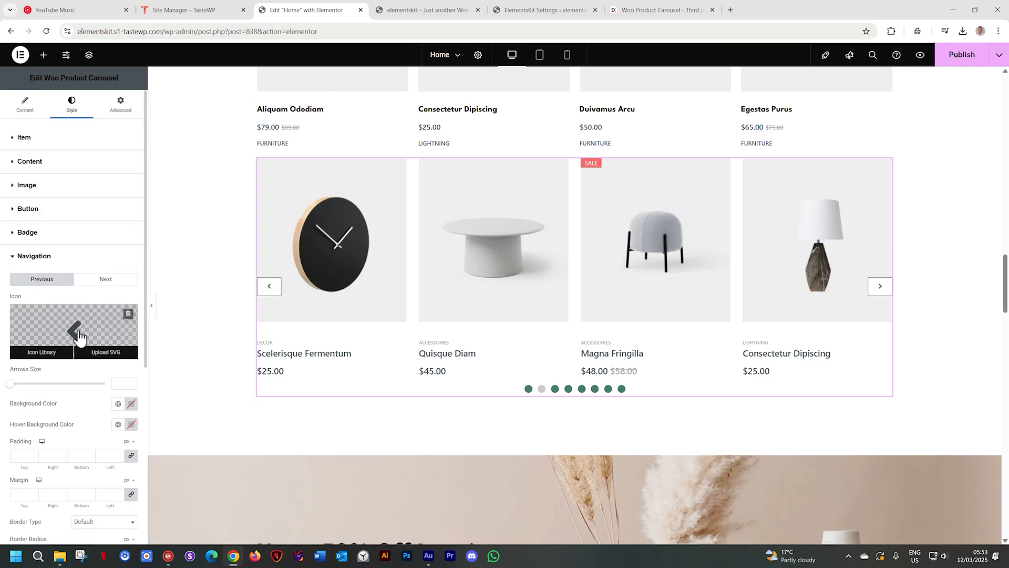
scroll(84, 333, "down", 3)
scroll(74, 254, "up", 1)
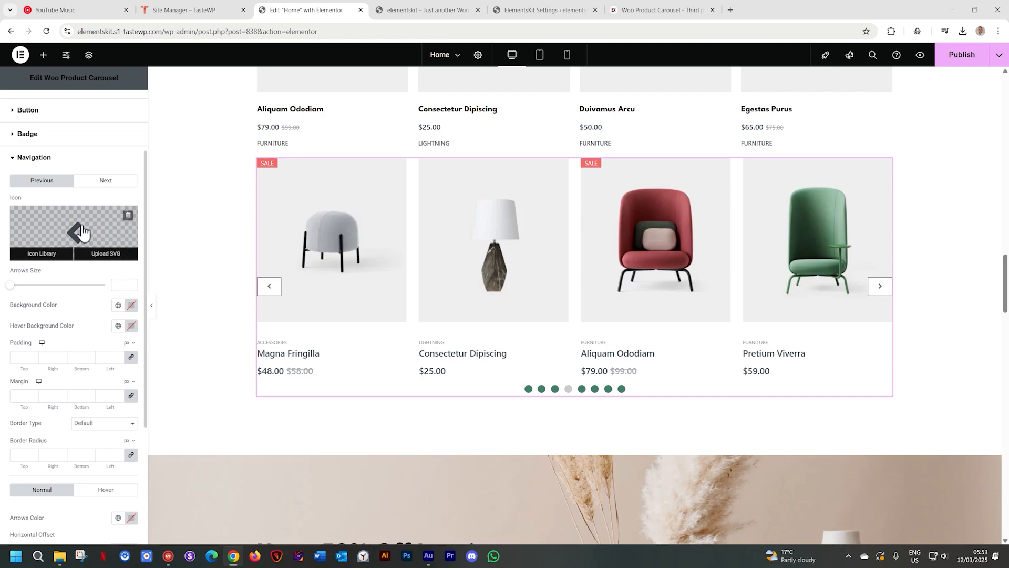
left_click(56, 256)
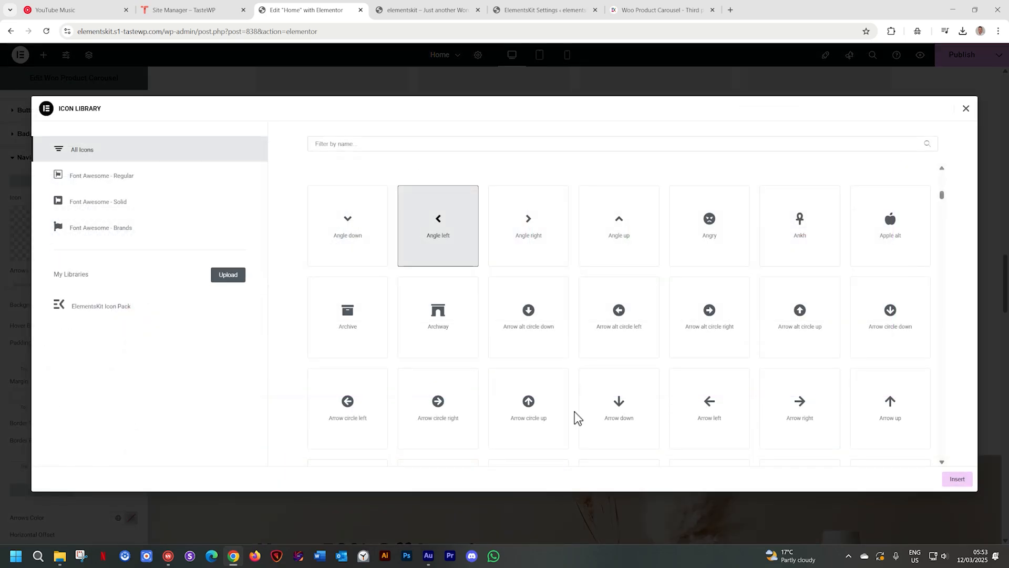
left_click(712, 418)
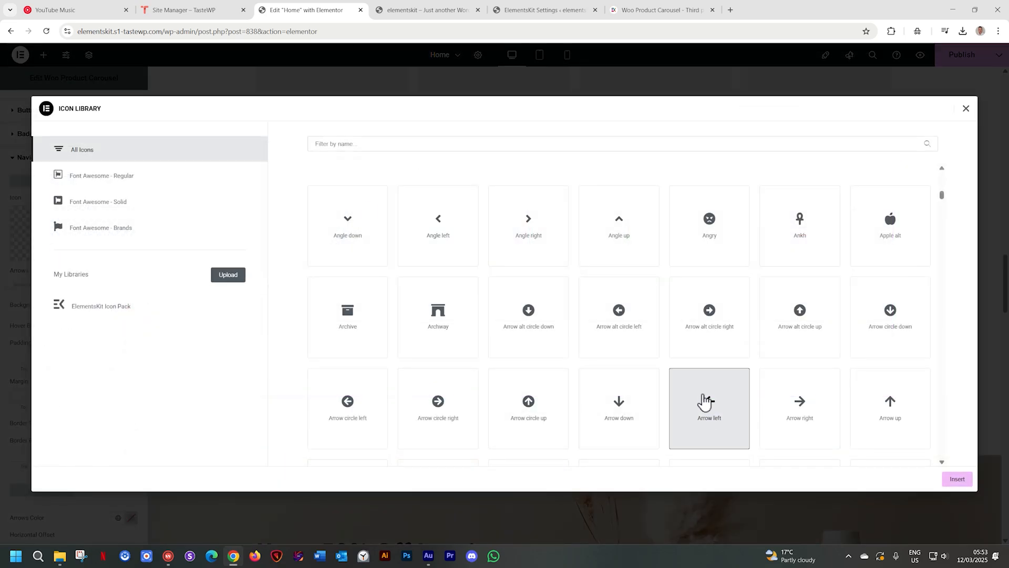
left_click(956, 479)
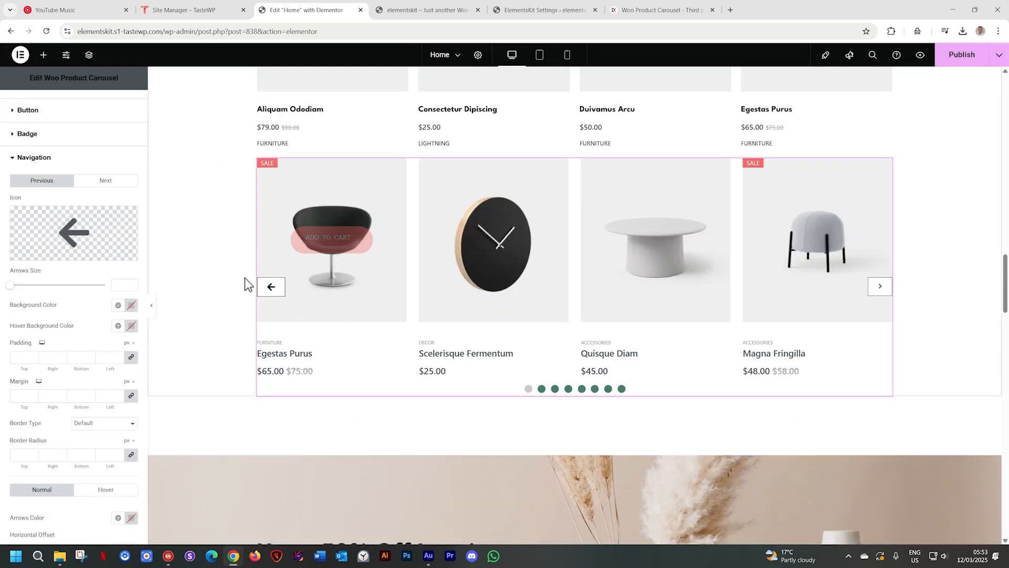
- Replace the carousel's next-arrow navigation icon with Arrow right from the icon library
left_click(97, 182)
mouse_move(74, 226)
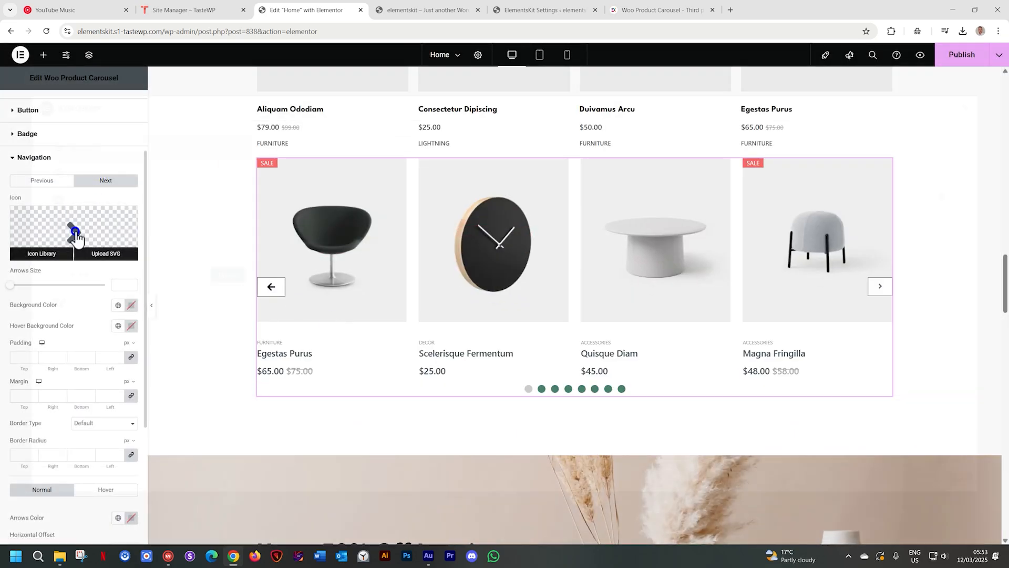
left_click(42, 252)
left_click(799, 408)
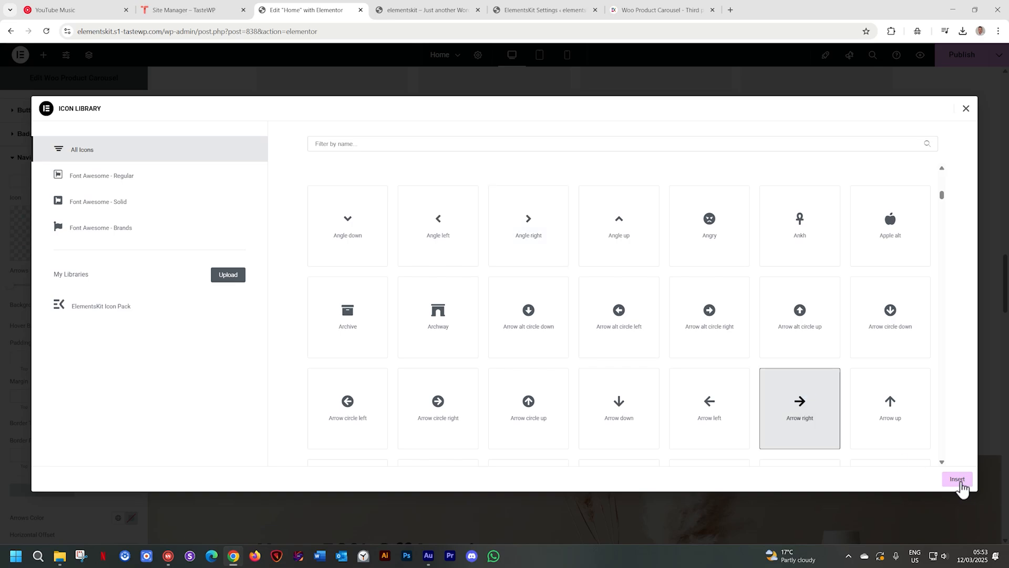
left_click(961, 483)
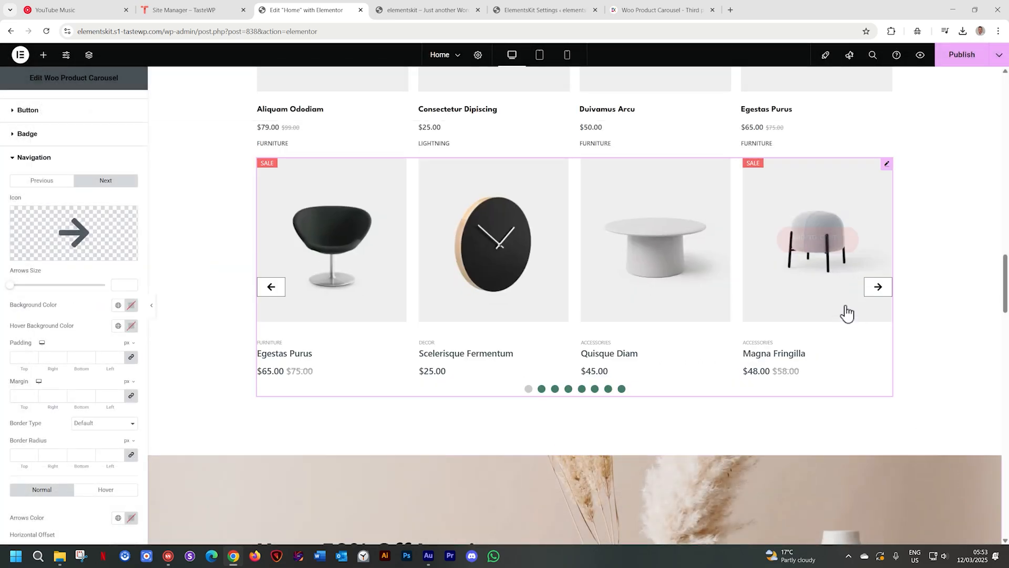
- Publish the updated page and bring up the product carousel in the page preview
left_click(949, 65)
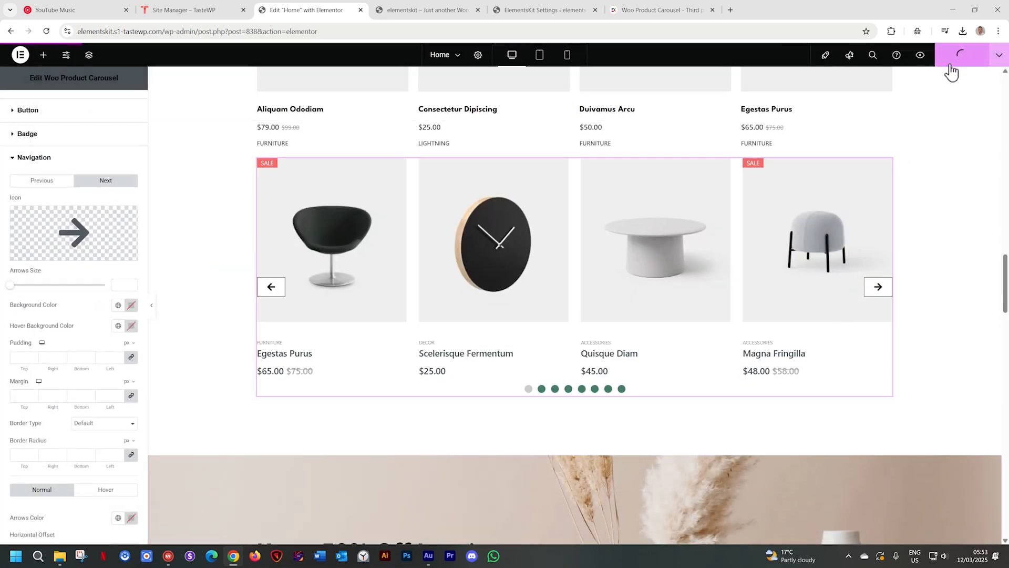
left_click(408, 10)
scroll(411, 257, "down", 10)
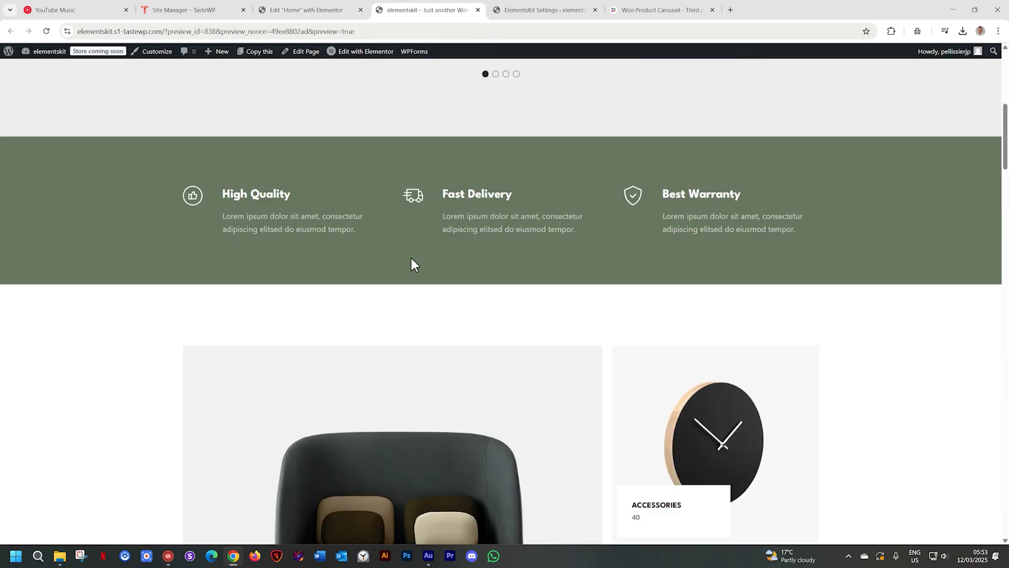
scroll(411, 258, "down", 15)
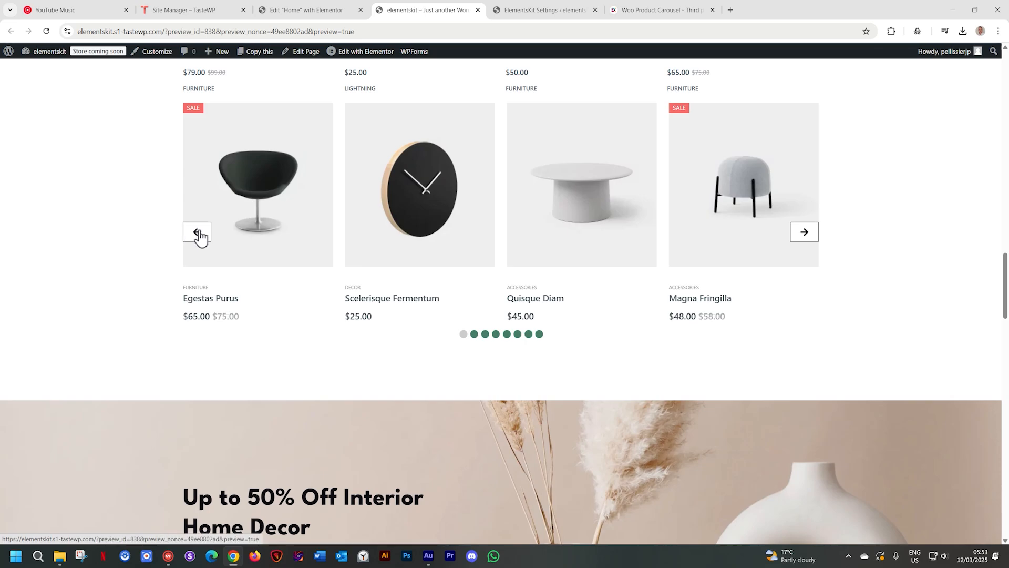
- Test the carousel in the preview by stepping back with the previous arrow and jumping between slides with the dots
left_click(198, 232)
left_click(198, 232)
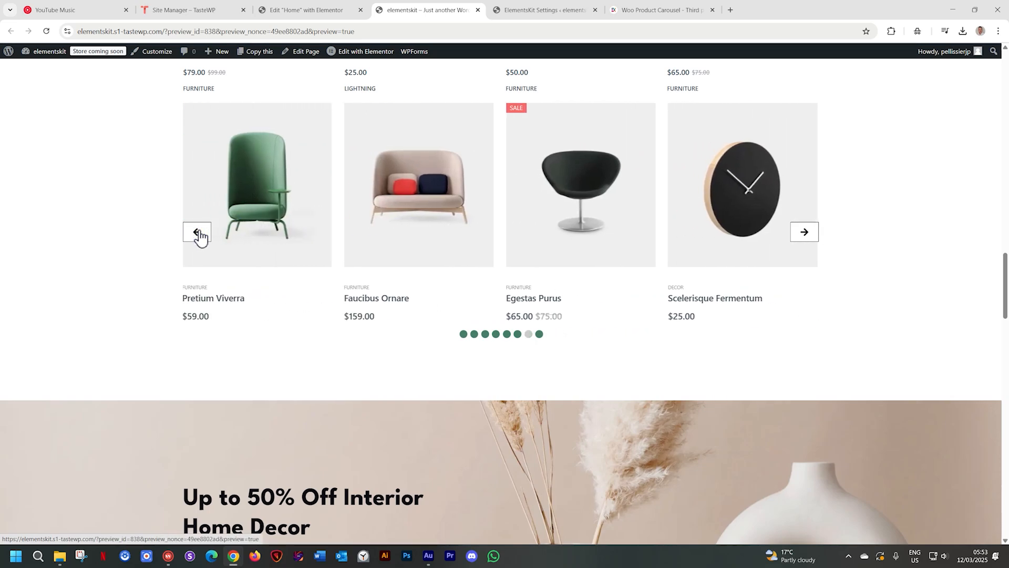
left_click(197, 233)
left_click(198, 232)
left_click(199, 232)
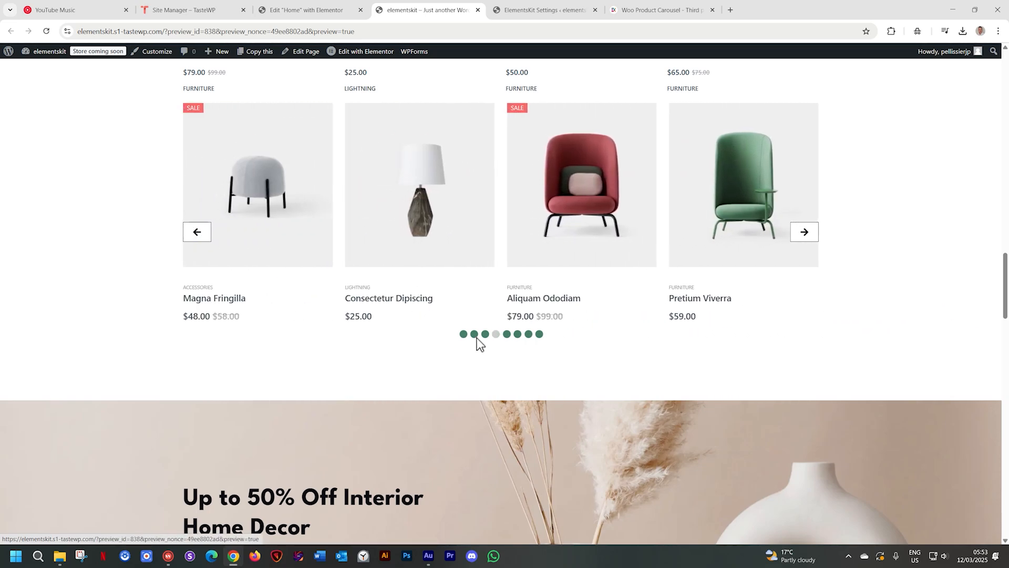
left_click(465, 335)
left_click(518, 336)
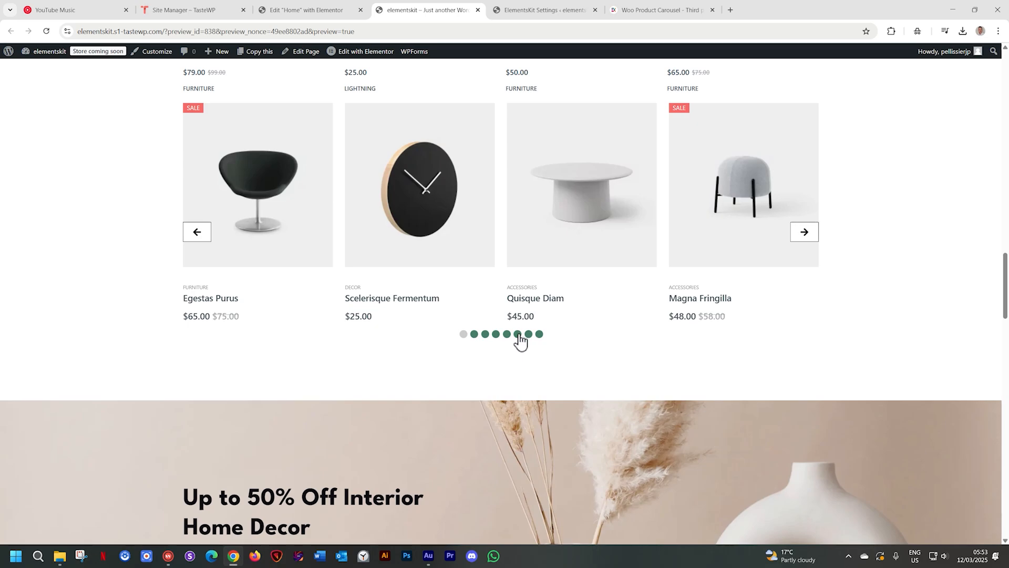
left_click(538, 335)
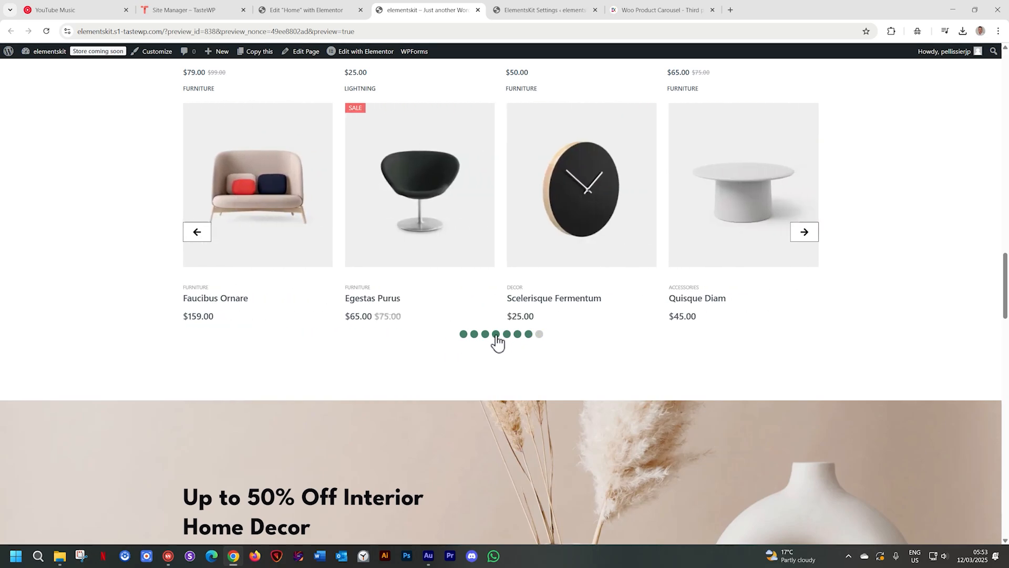
left_click(497, 335)
scroll(497, 339, "up", 1)
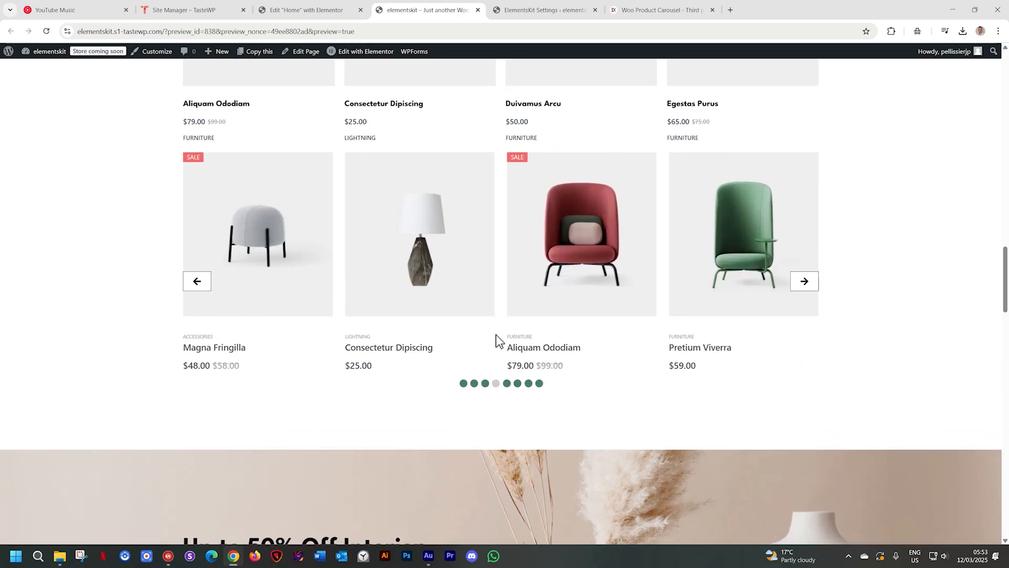
- Return to the Elementor editor and collapse the carousel's Navigation style settings to see the remaining style sections
left_click(309, 10)
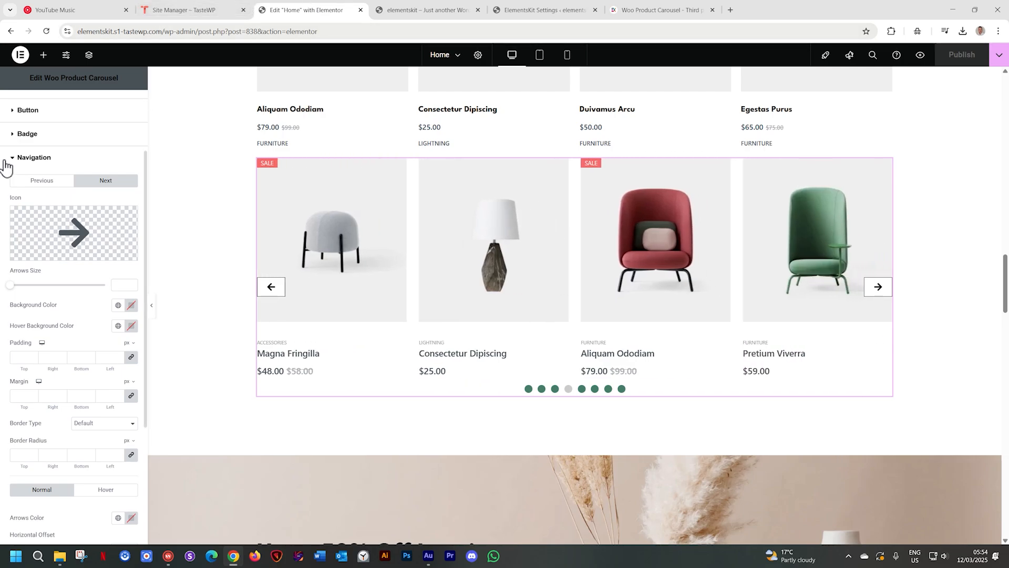
scroll(75, 187, "up", 2)
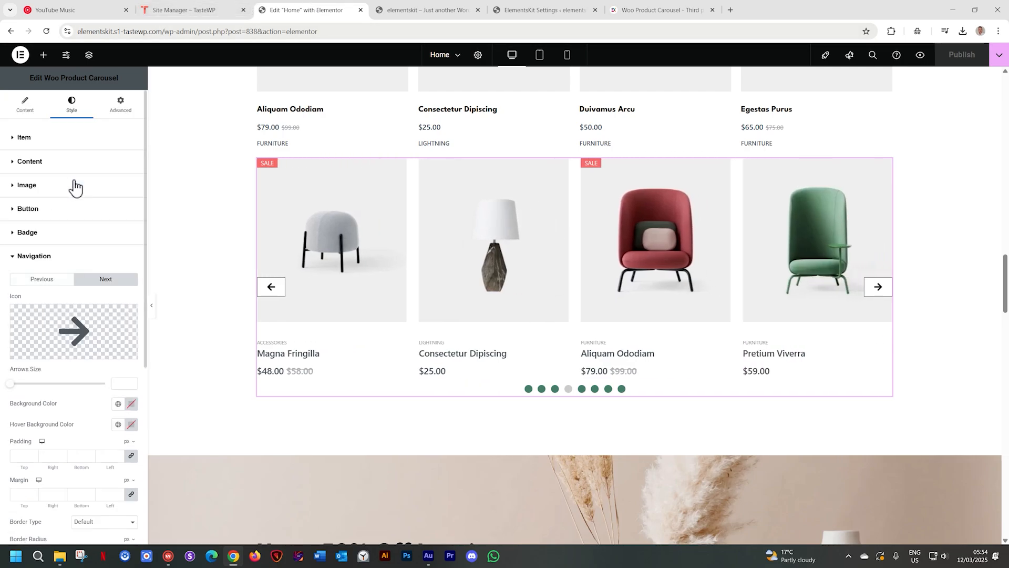
left_click(9, 256)
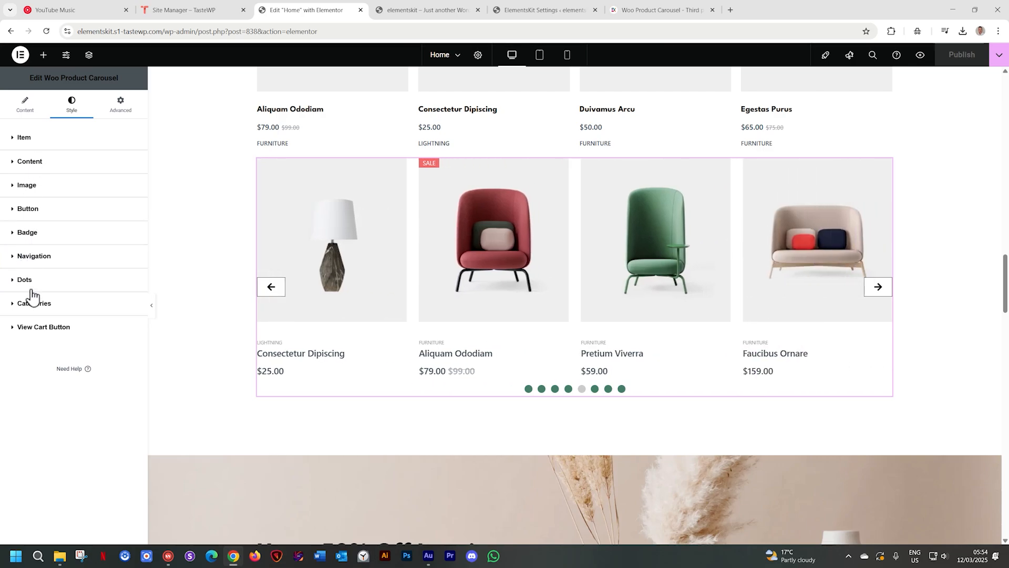